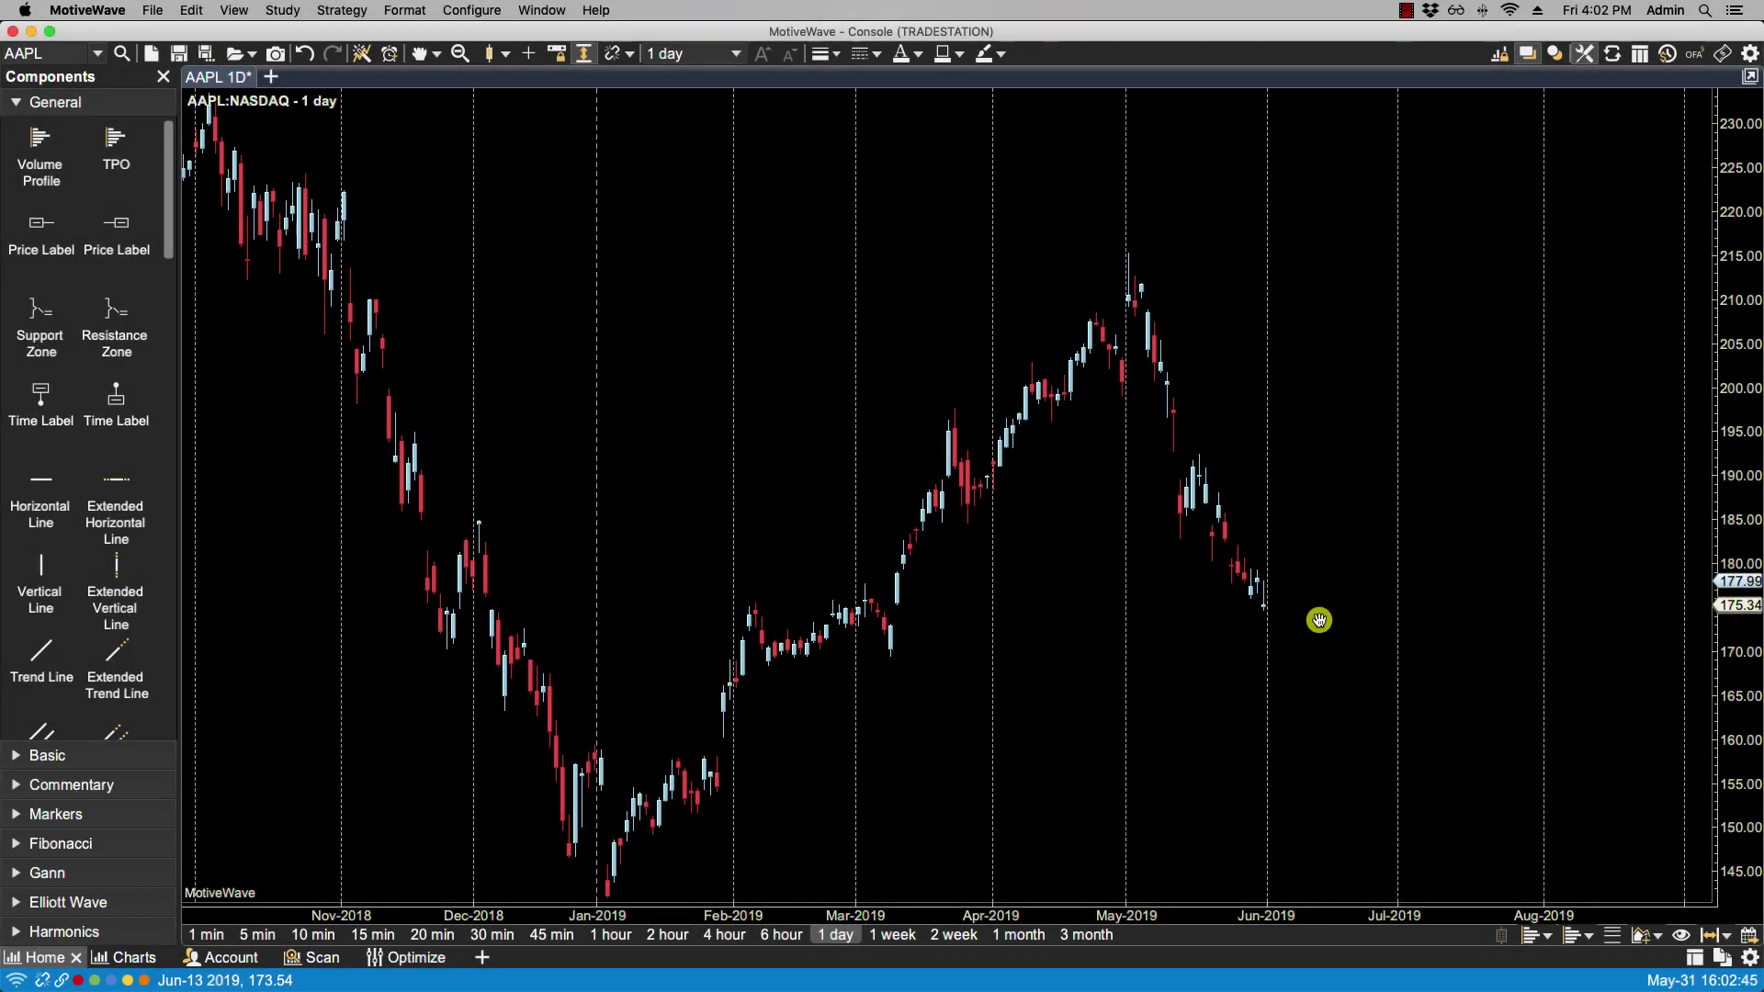
- Open the drawing-tools dropdown on the AAPL chart toolbar to view Line, Fibonacci, Channel and Fork
{"action": "left_click", "coordinate": [440, 59]}
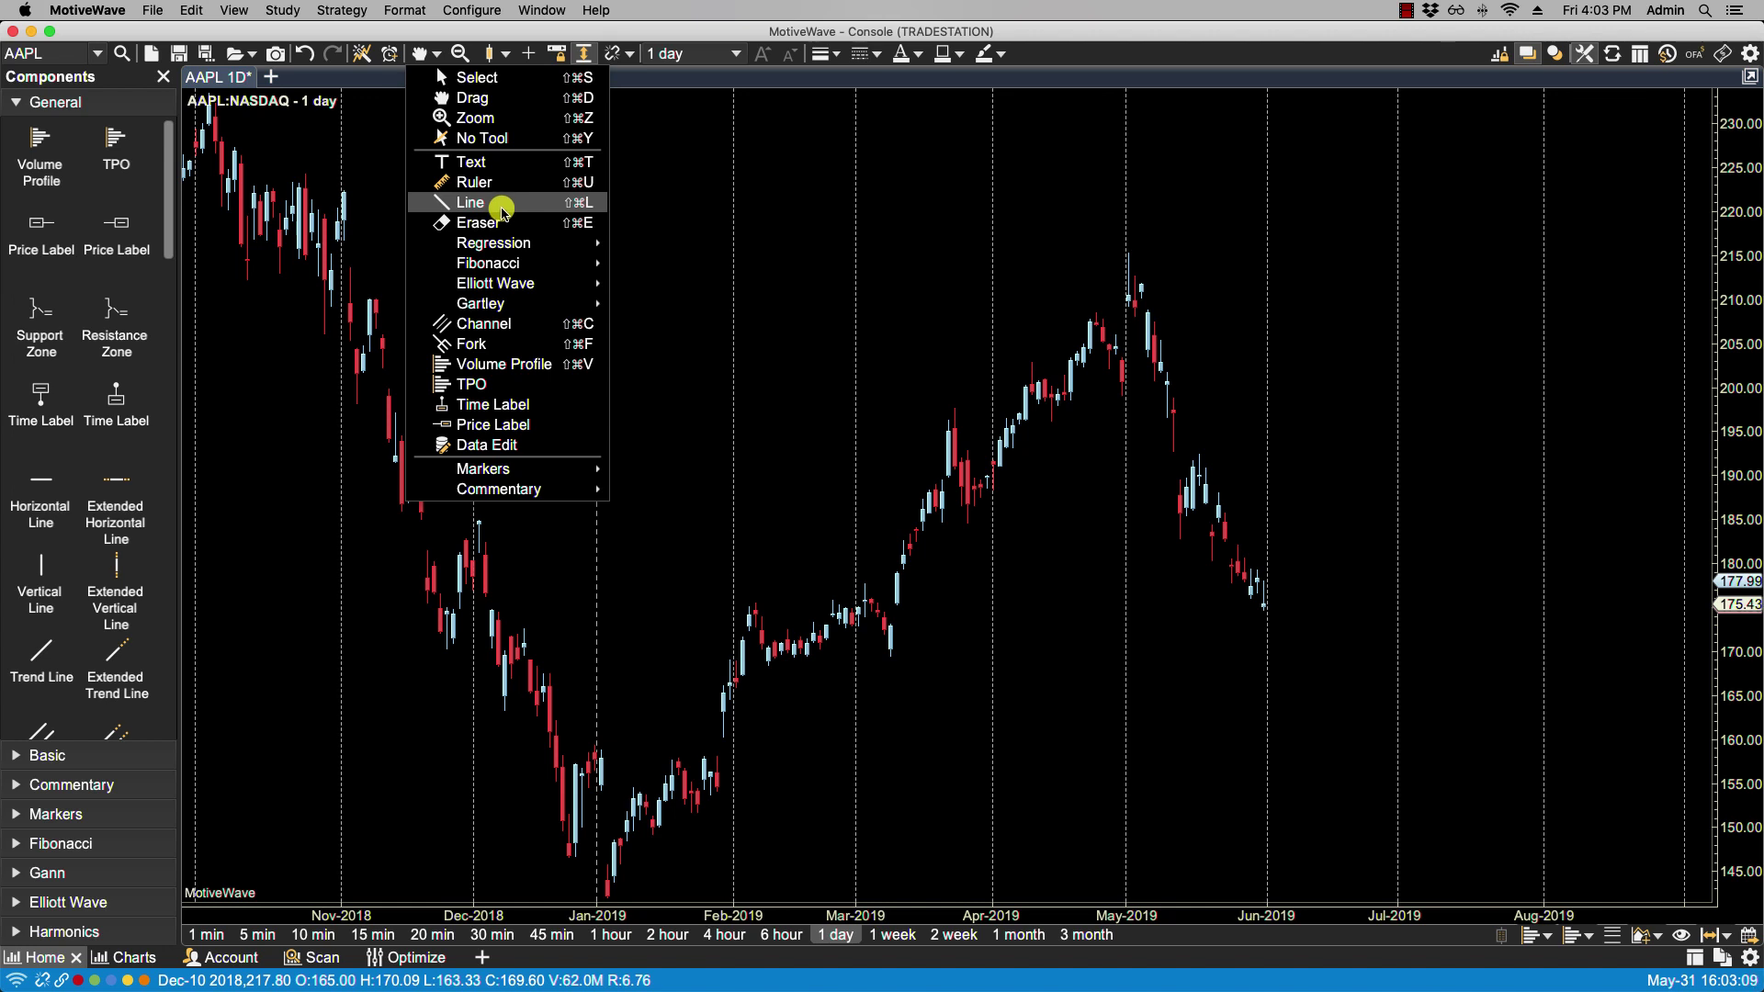
- Open Configure > Preferences at the Tool Bar section's empty Custom Tools page
{"action": "left_click", "coordinate": [478, 11]}
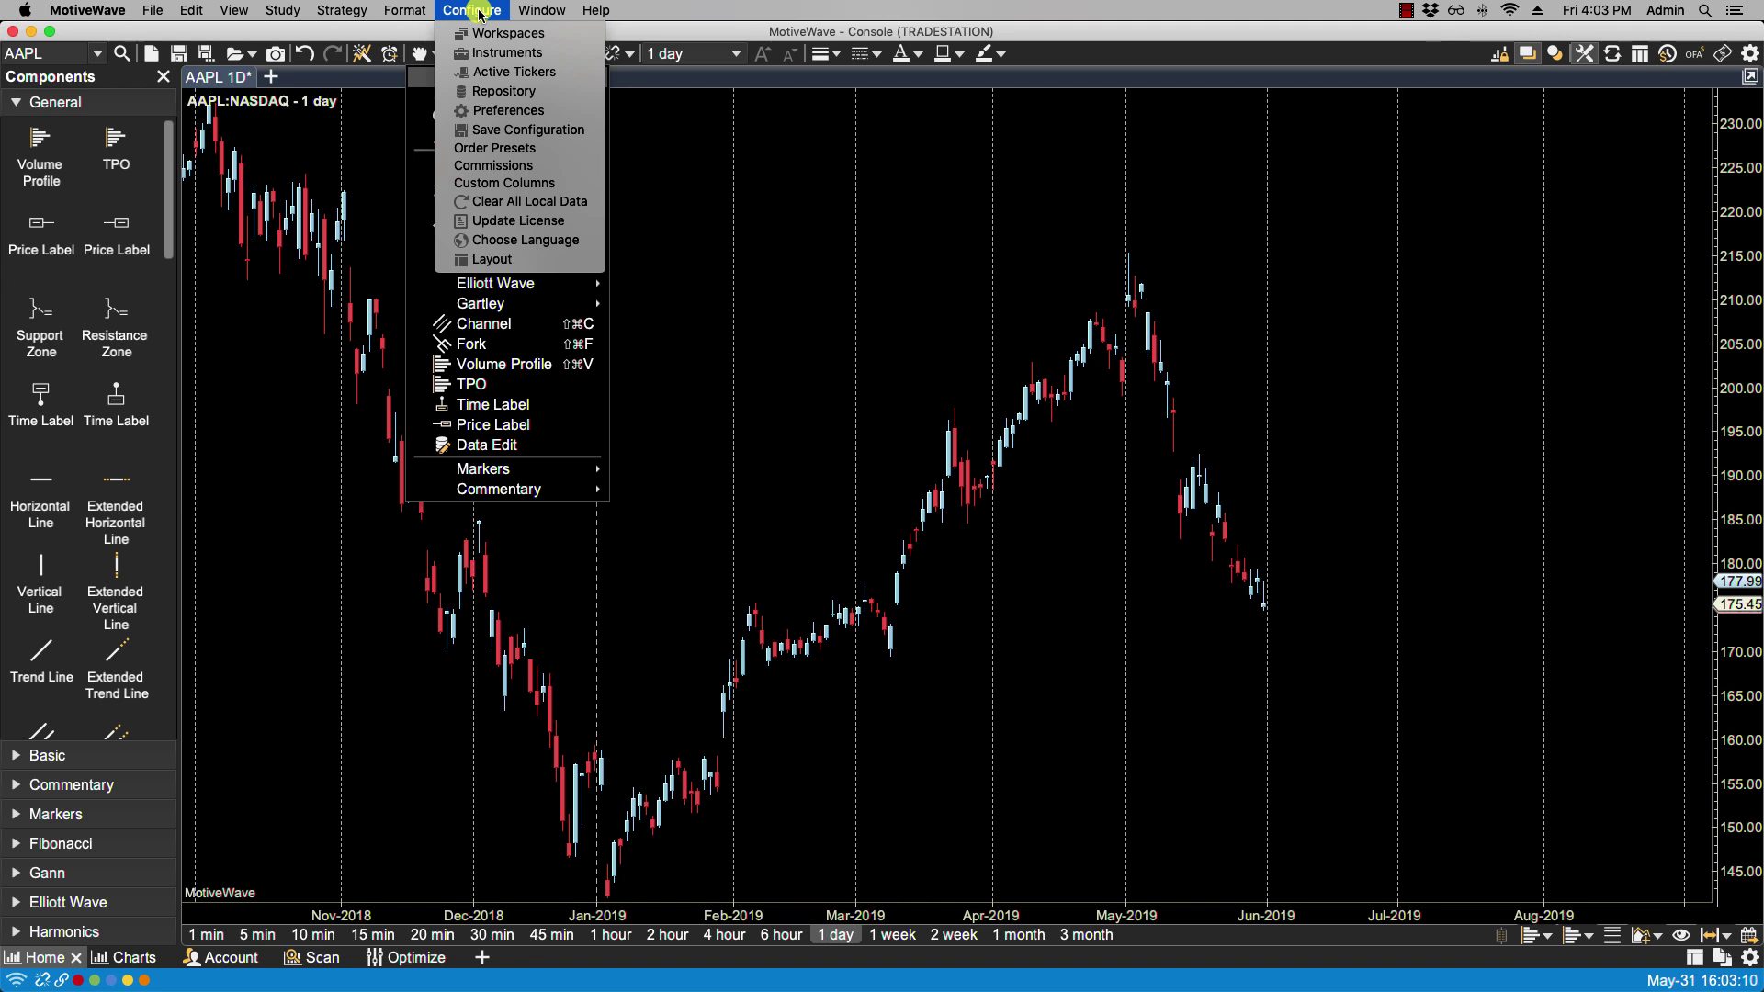
{"action": "left_click", "coordinate": [490, 109]}
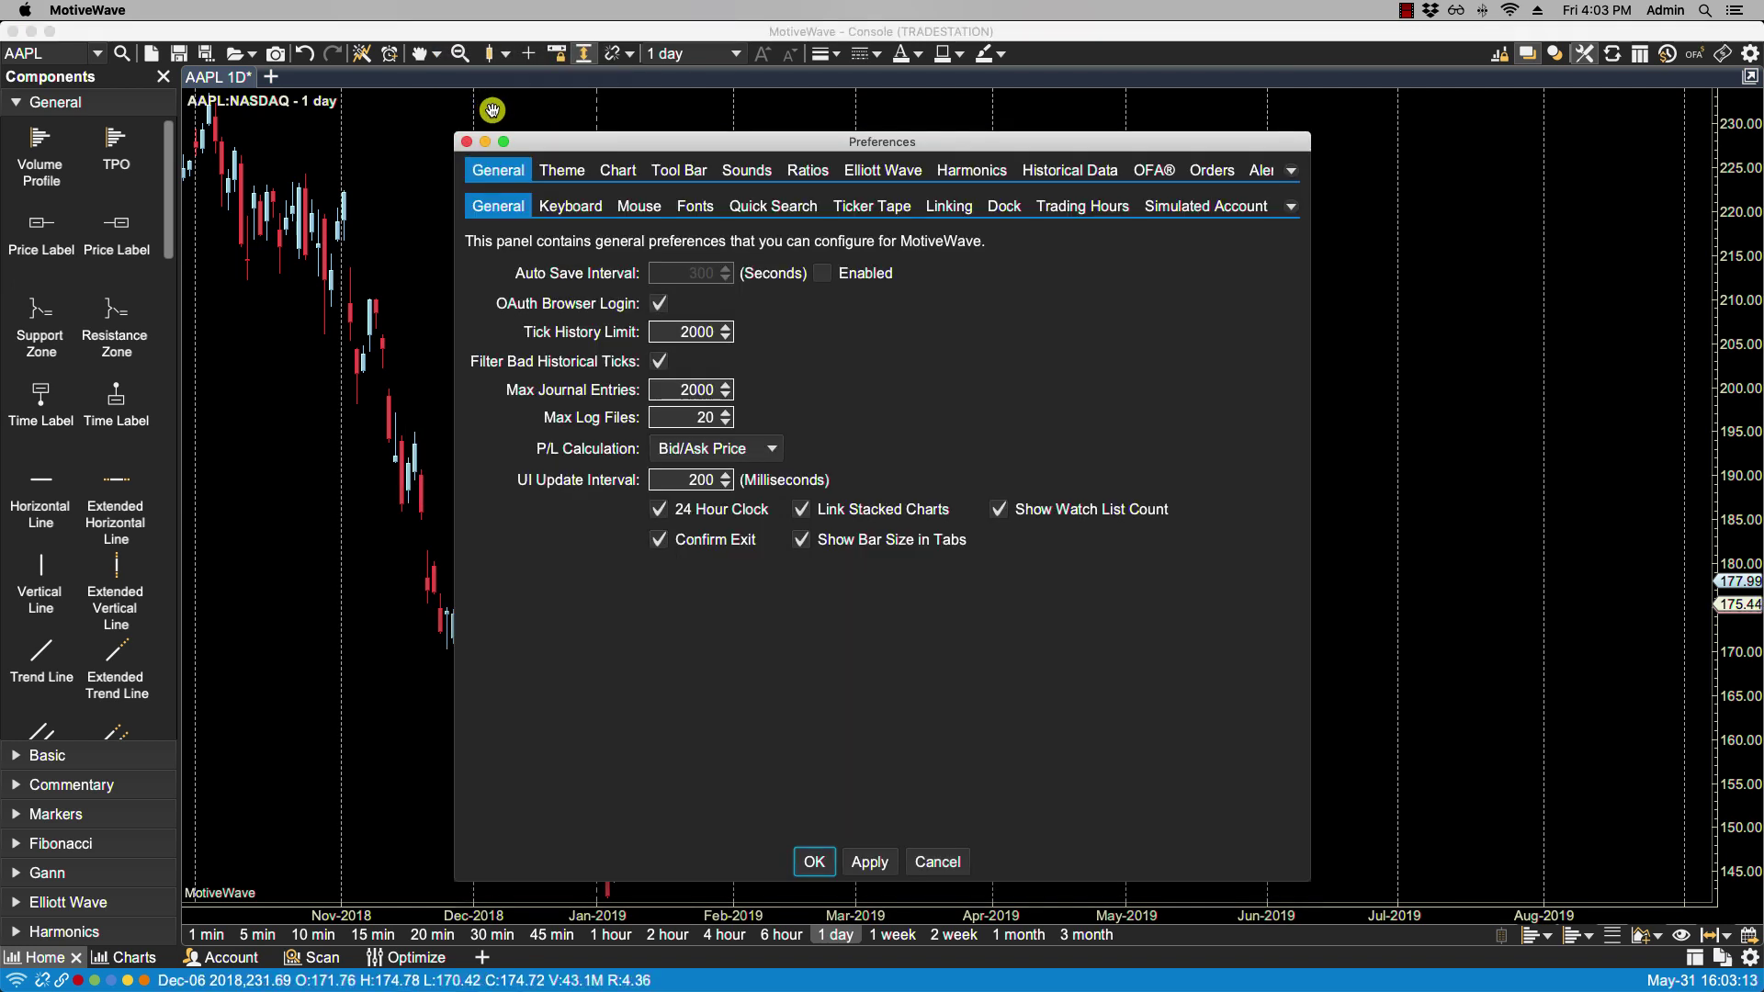
{"action": "left_click", "coordinate": [670, 175]}
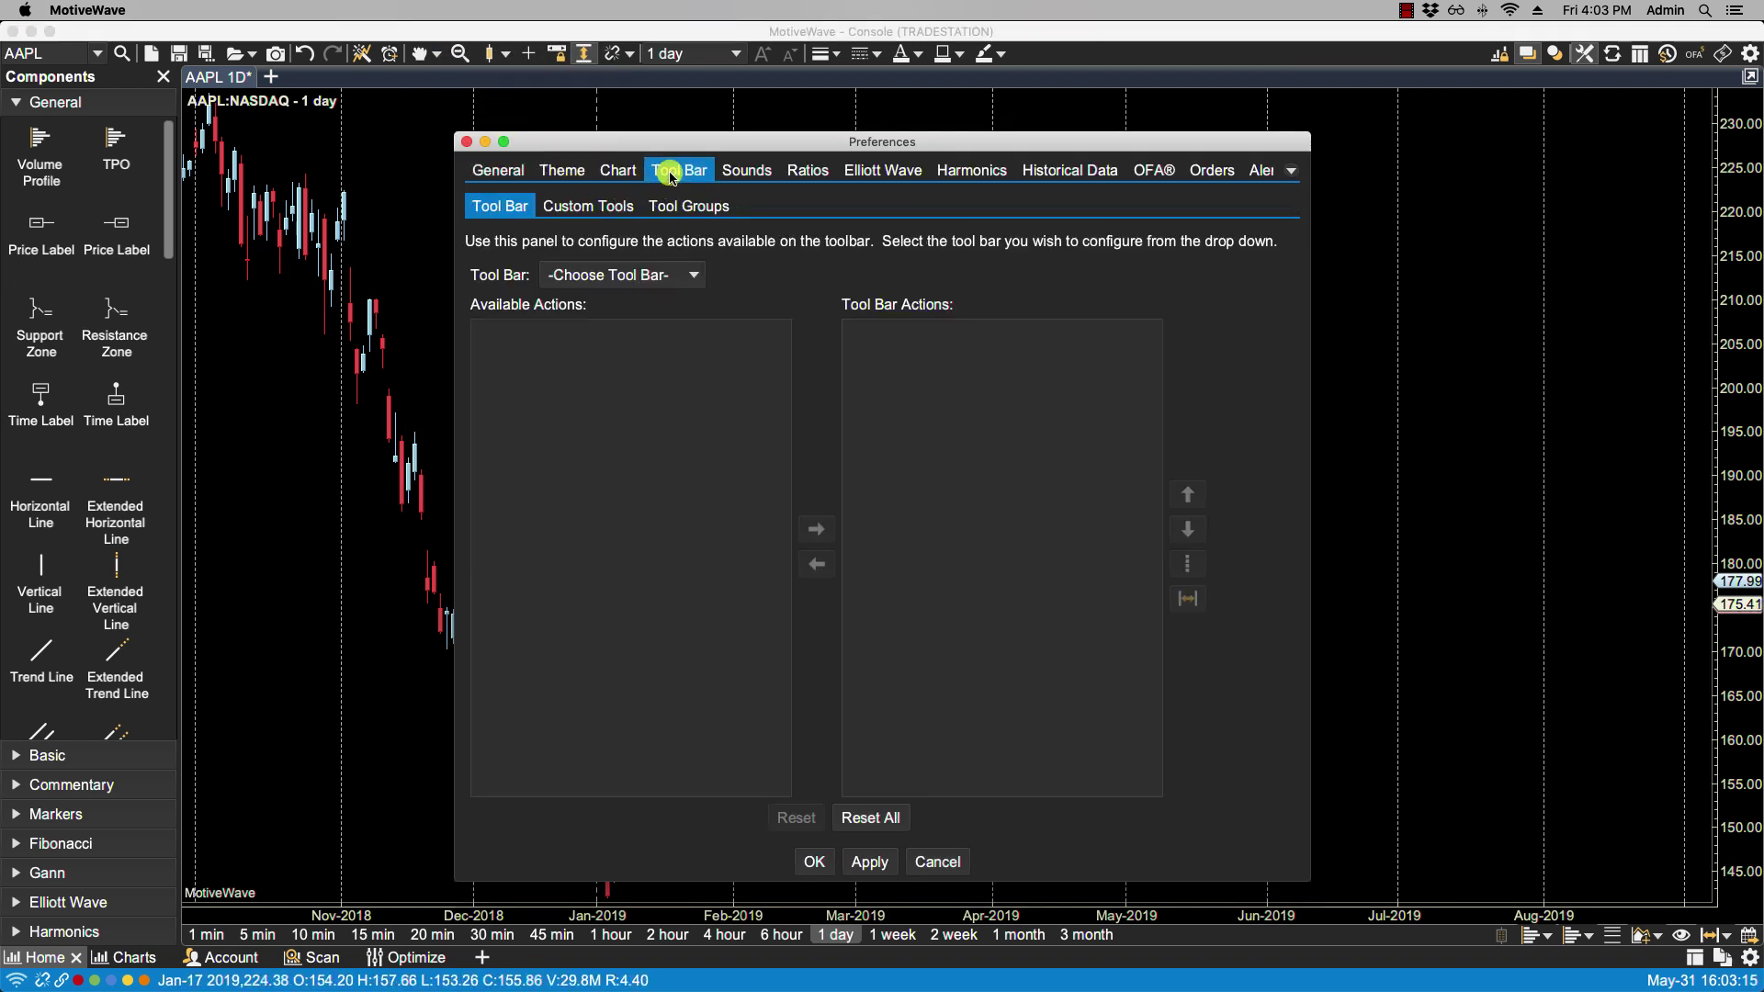
{"action": "left_click", "coordinate": [602, 209]}
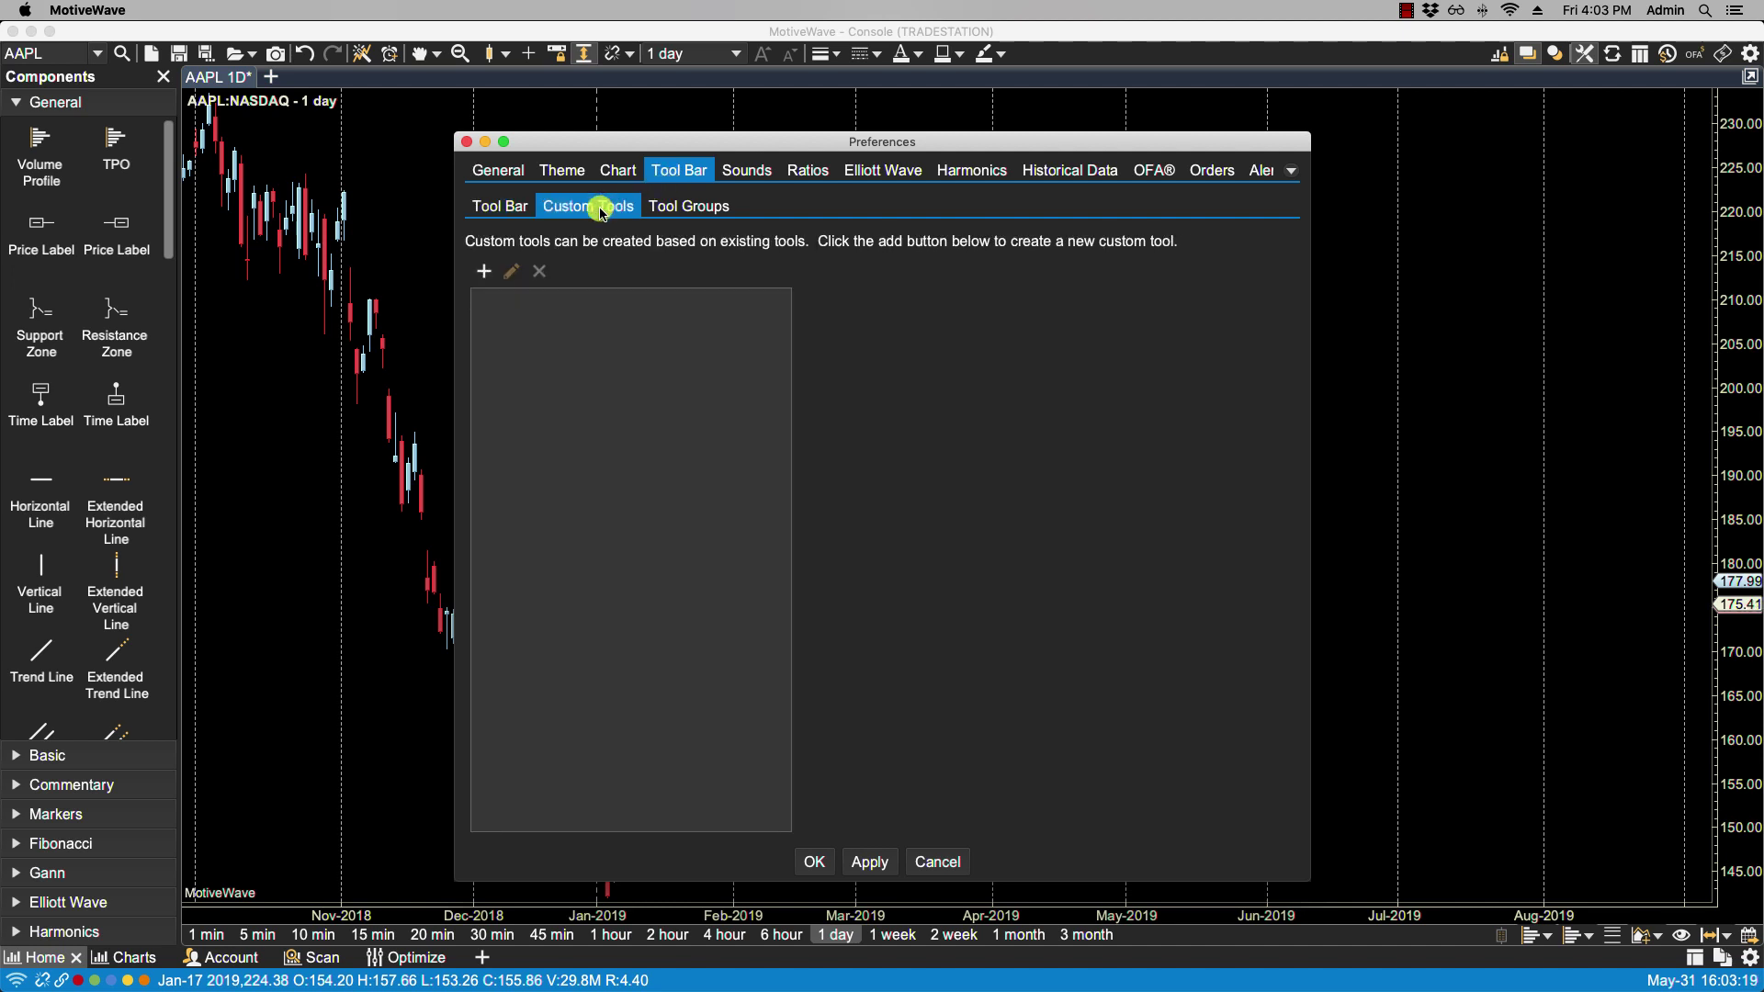
- Add a custom tool named 'Green Line' with General > Line as its base tool
{"action": "left_click", "coordinate": [485, 273]}
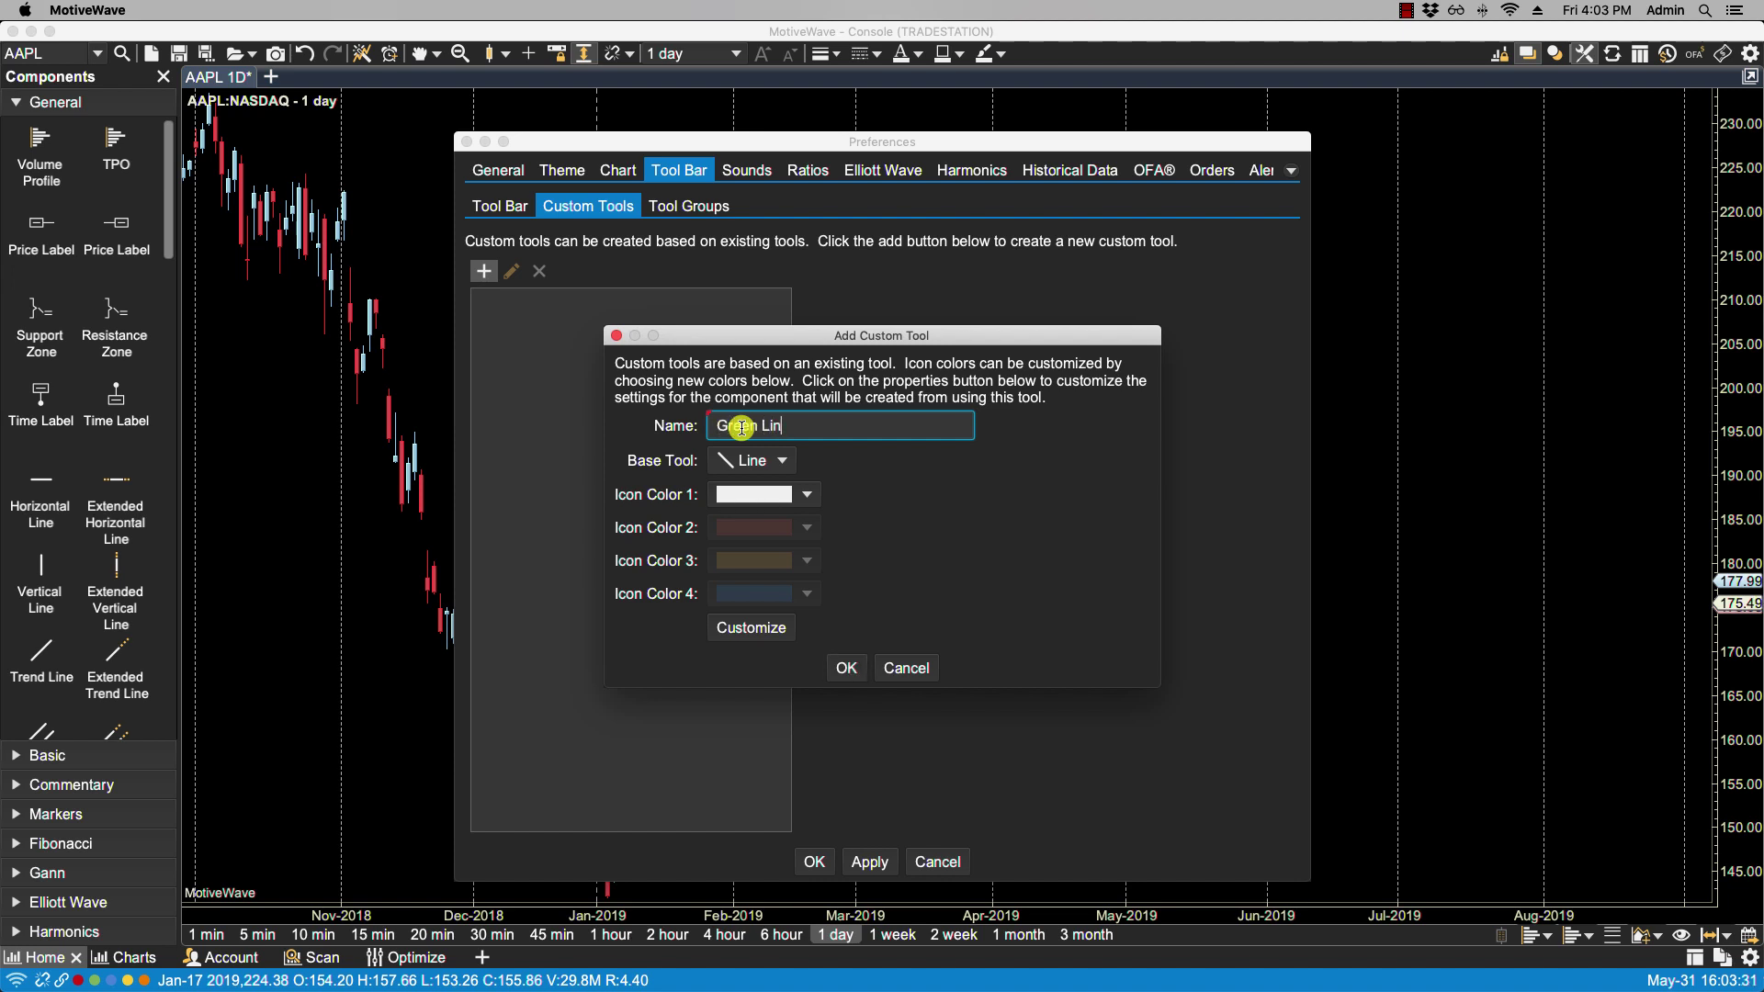
{"action": "left_click", "coordinate": [776, 460]}
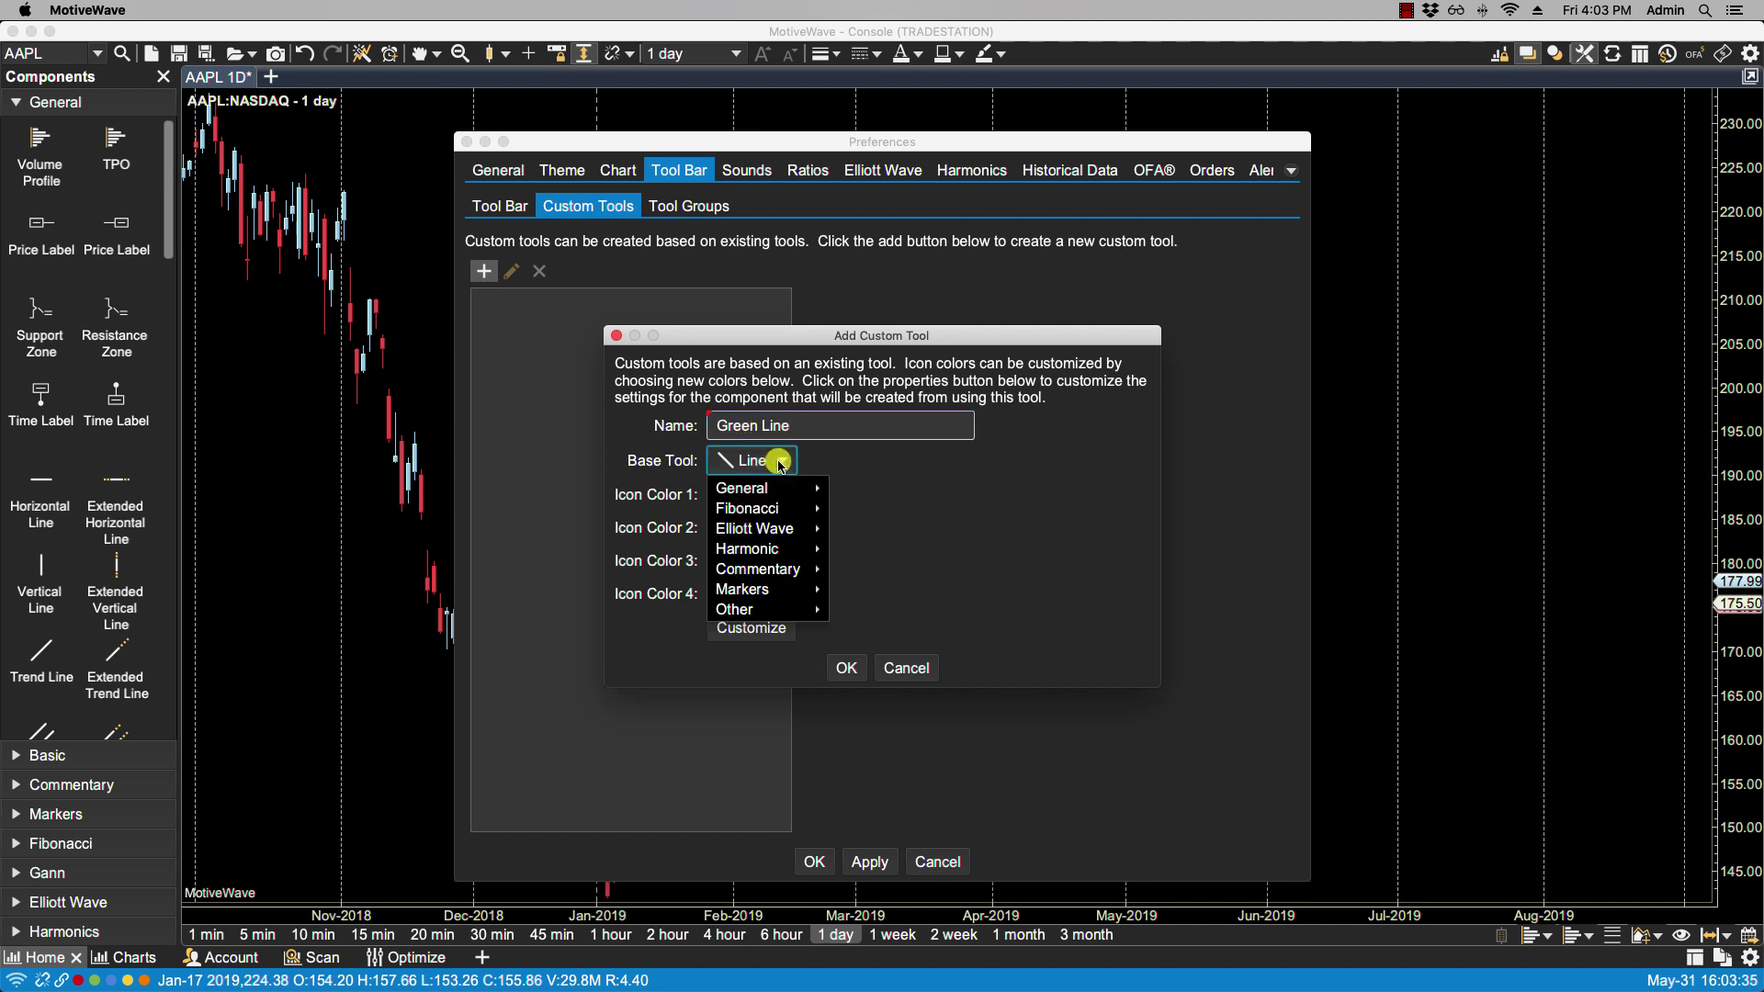
{"action": "mouse_move", "coordinate": [782, 494]}
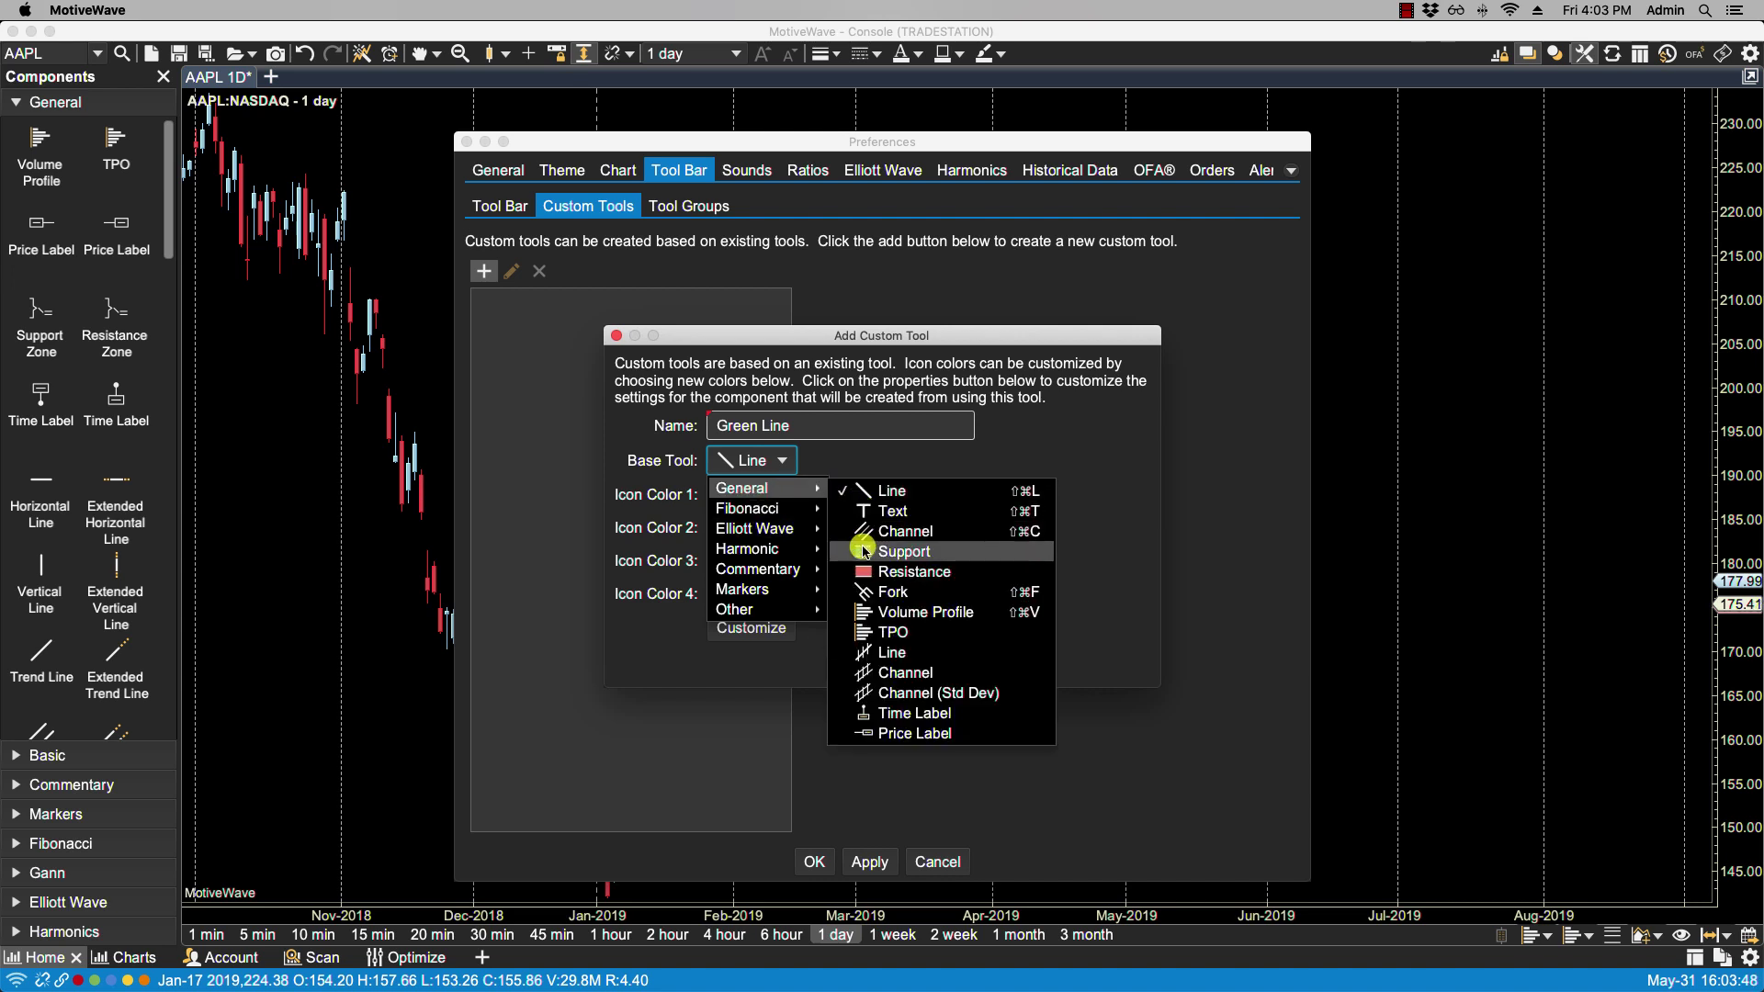
{"action": "left_click", "coordinate": [864, 551]}
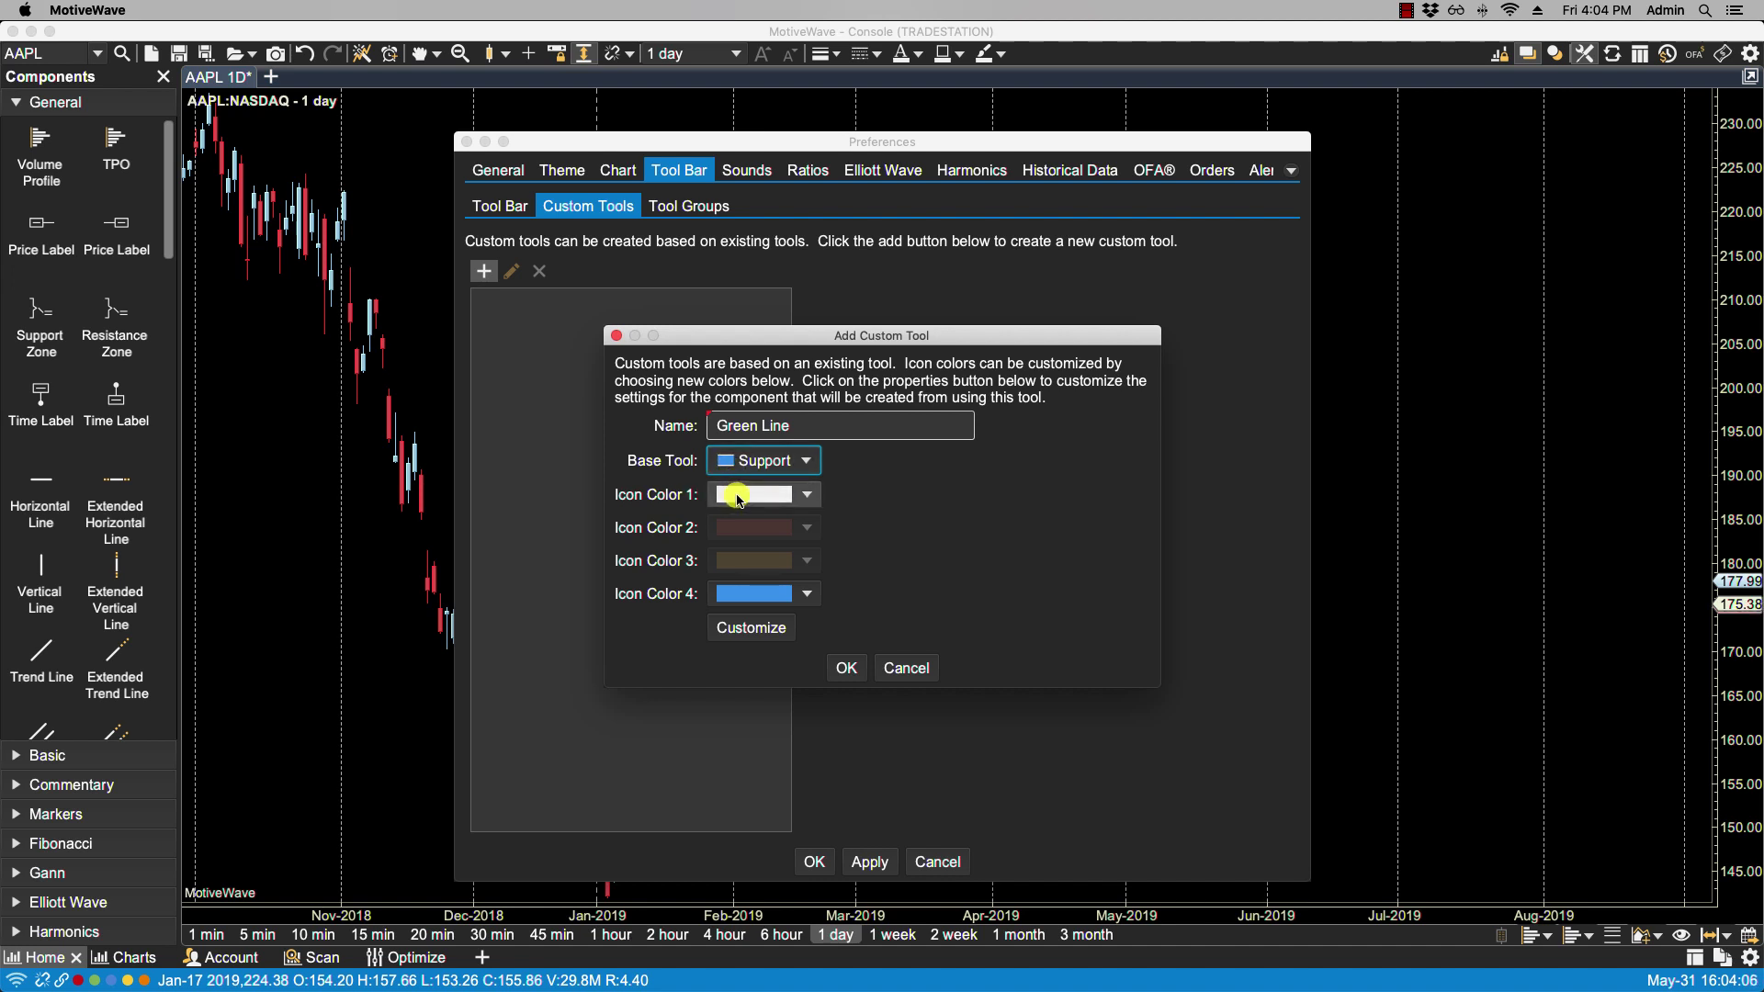
{"action": "left_click", "coordinate": [767, 464]}
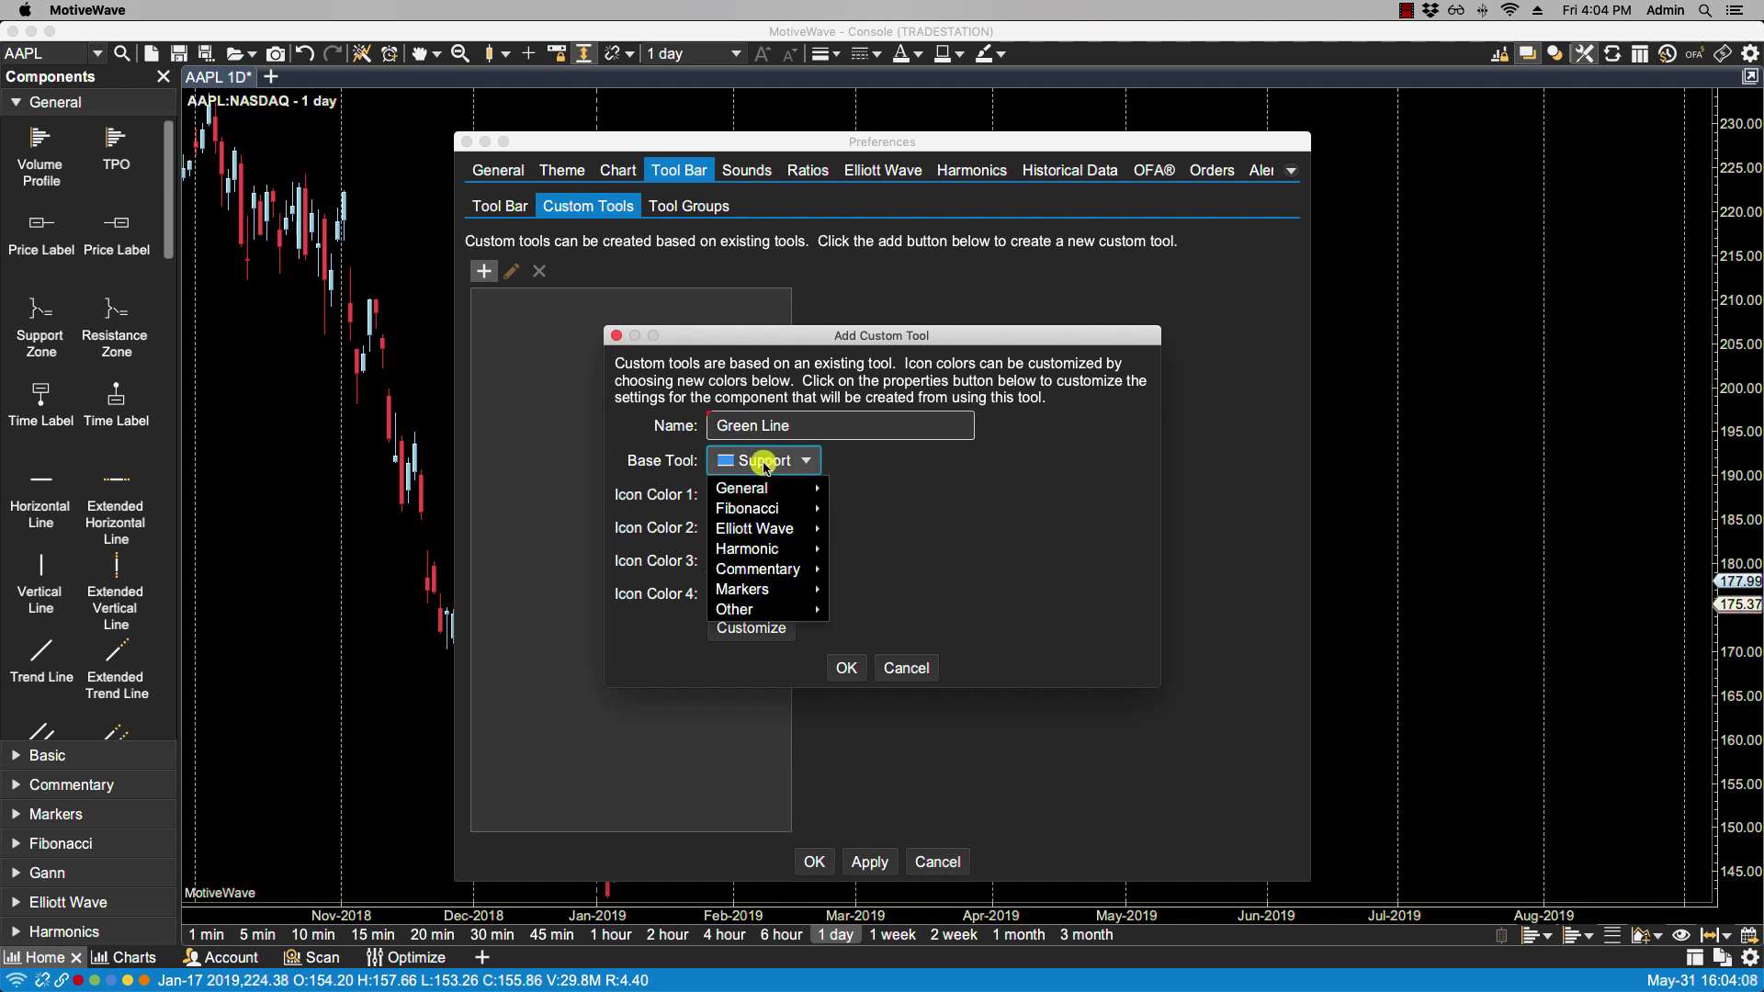
{"action": "left_click", "coordinate": [902, 492]}
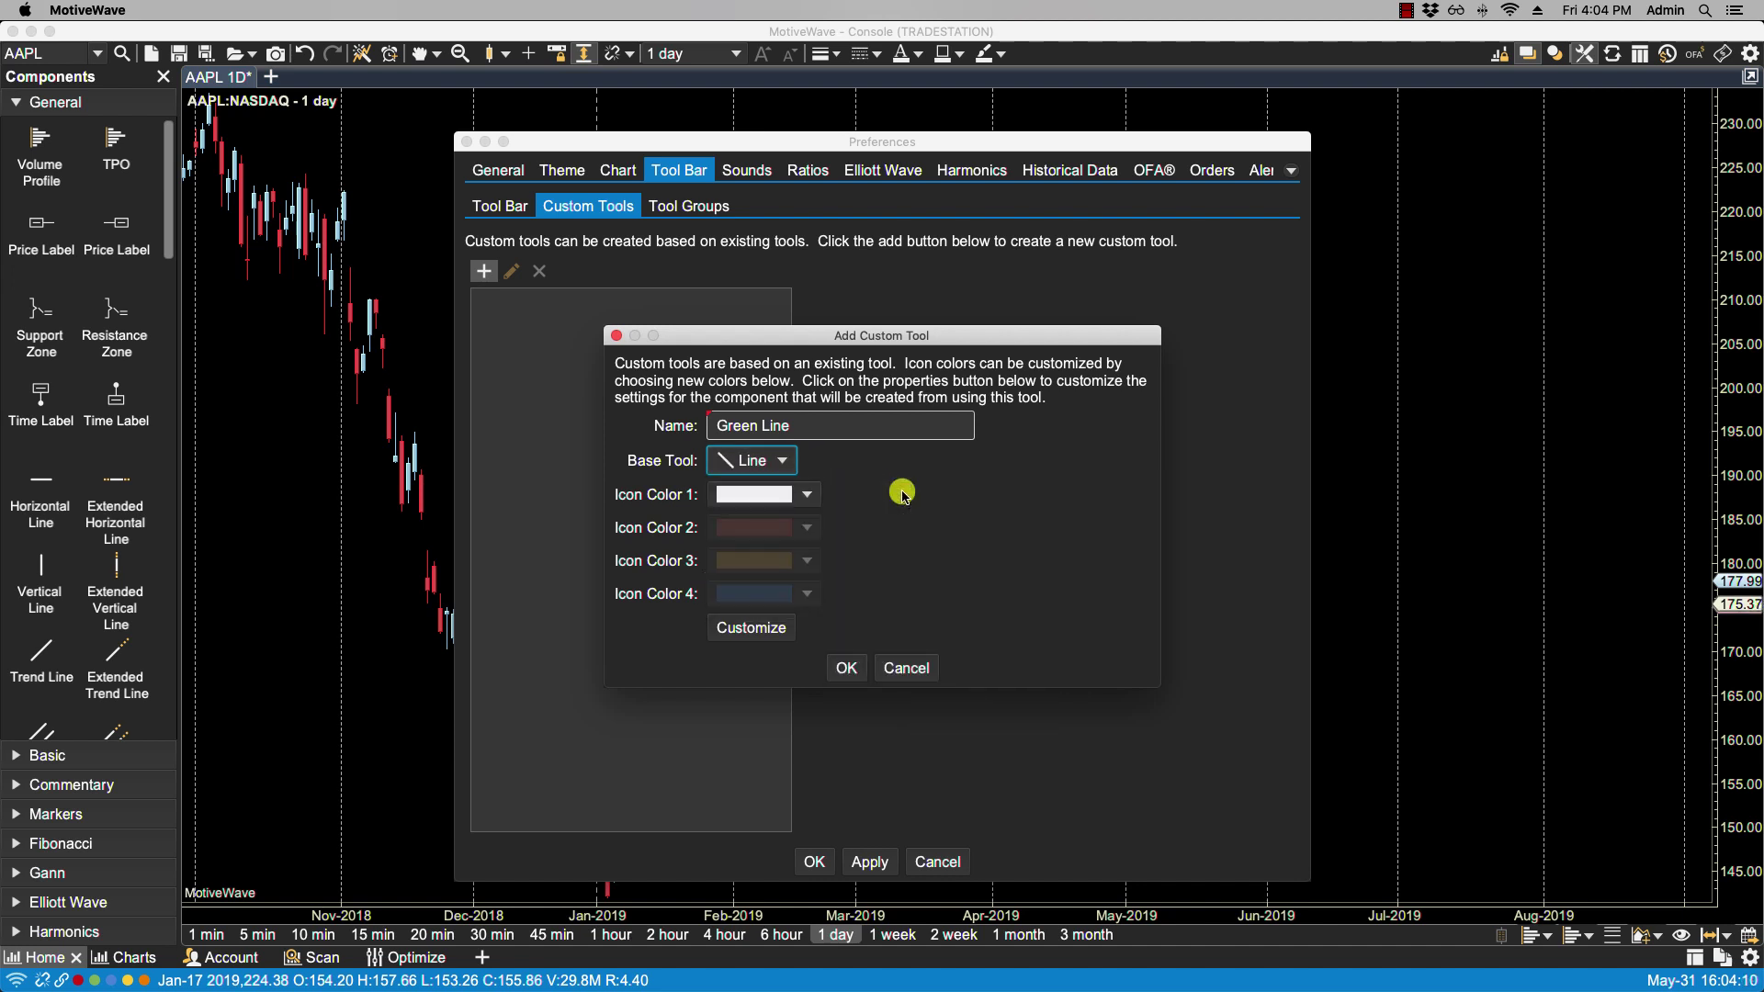
- Set Green Line's Icon Color 1 to bright green and open its Trend Line Properties
{"action": "left_click", "coordinate": [810, 496]}
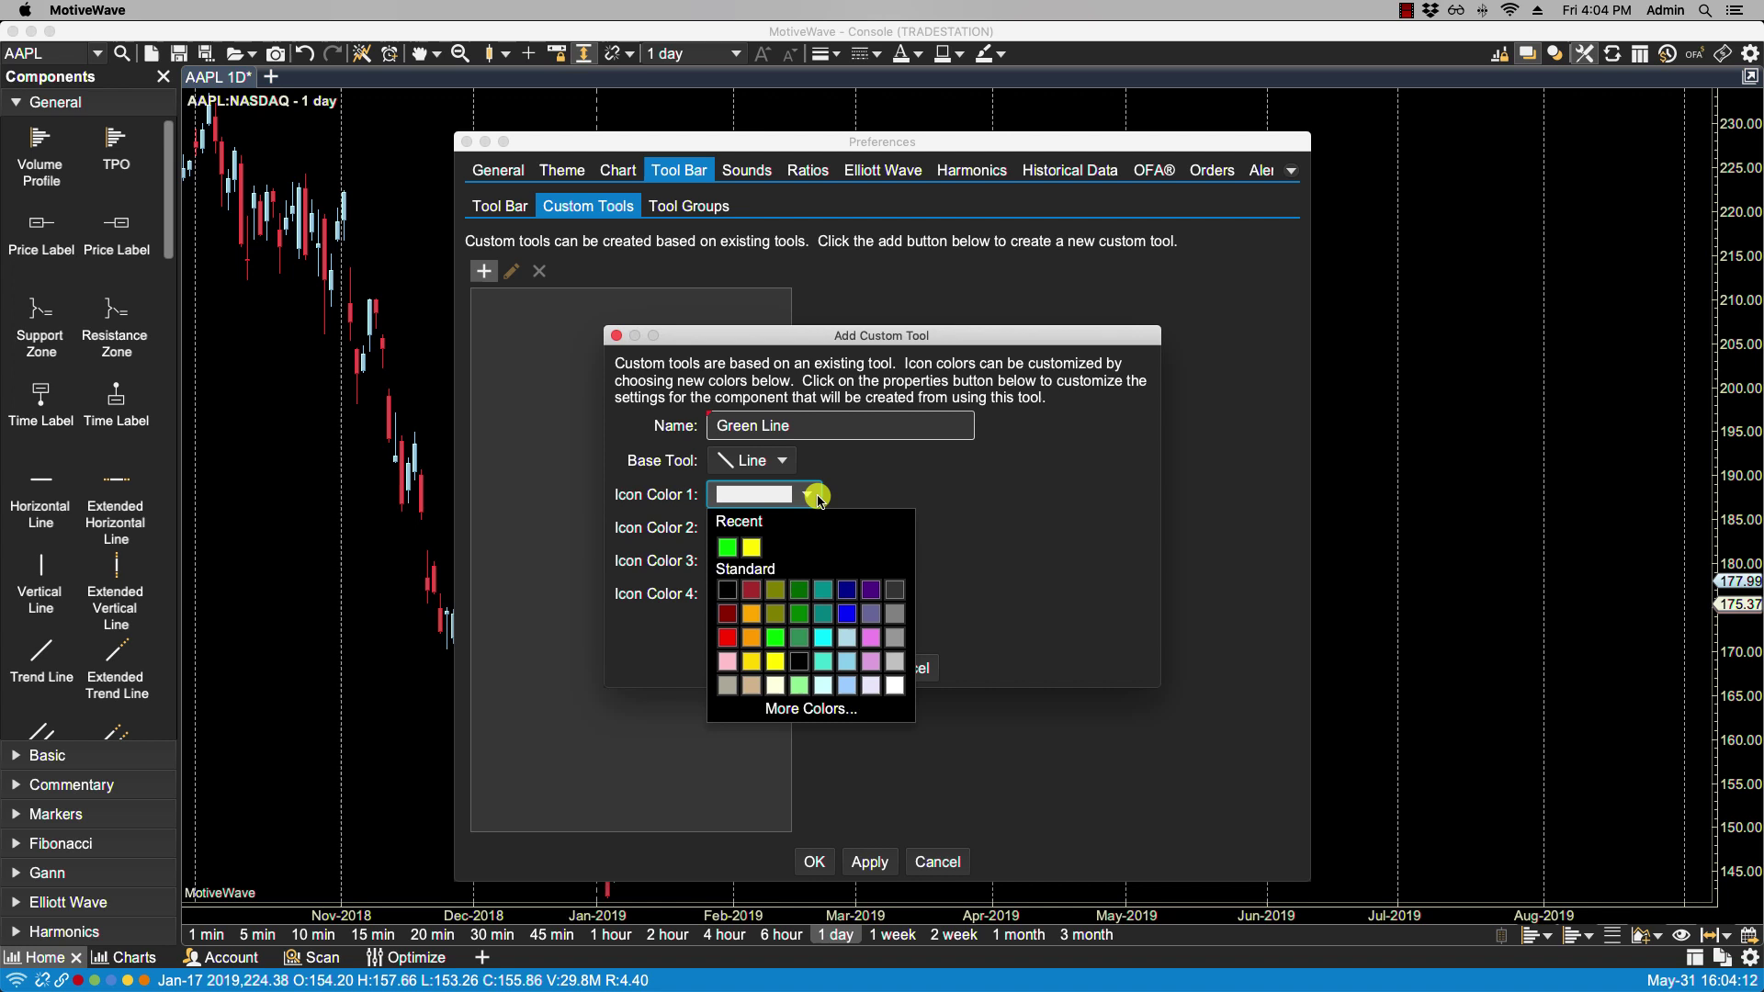
{"action": "left_click", "coordinate": [727, 547]}
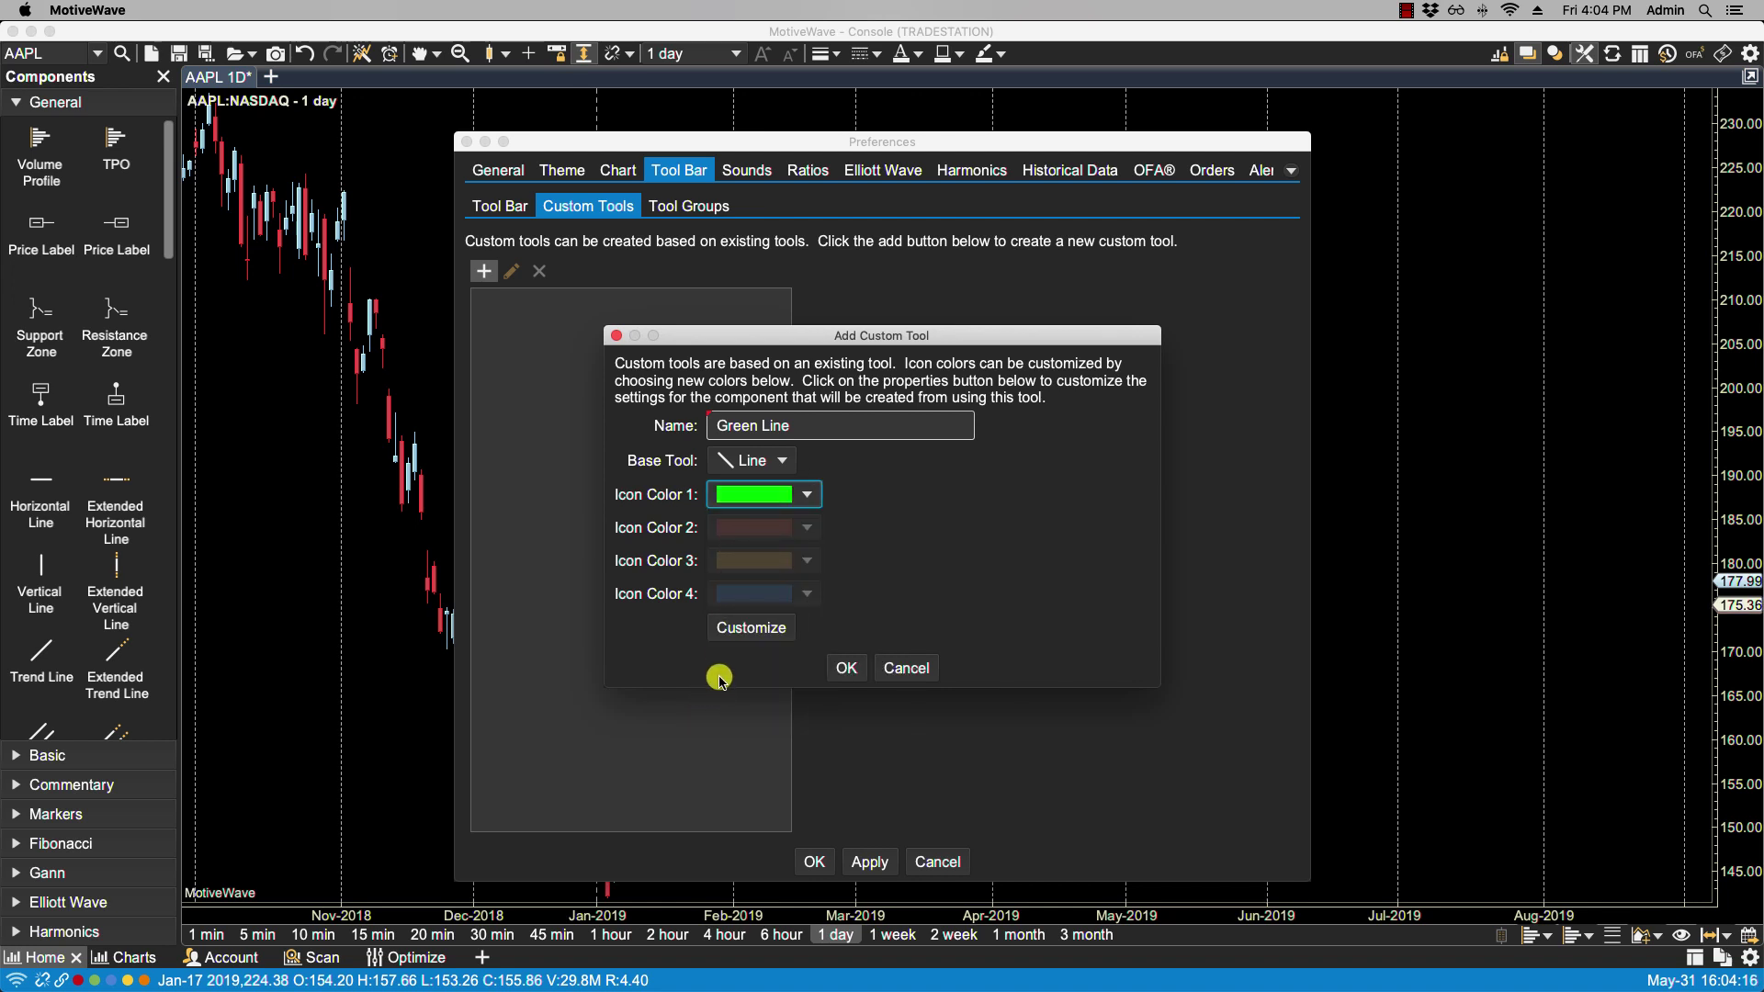
{"action": "left_click", "coordinate": [747, 629]}
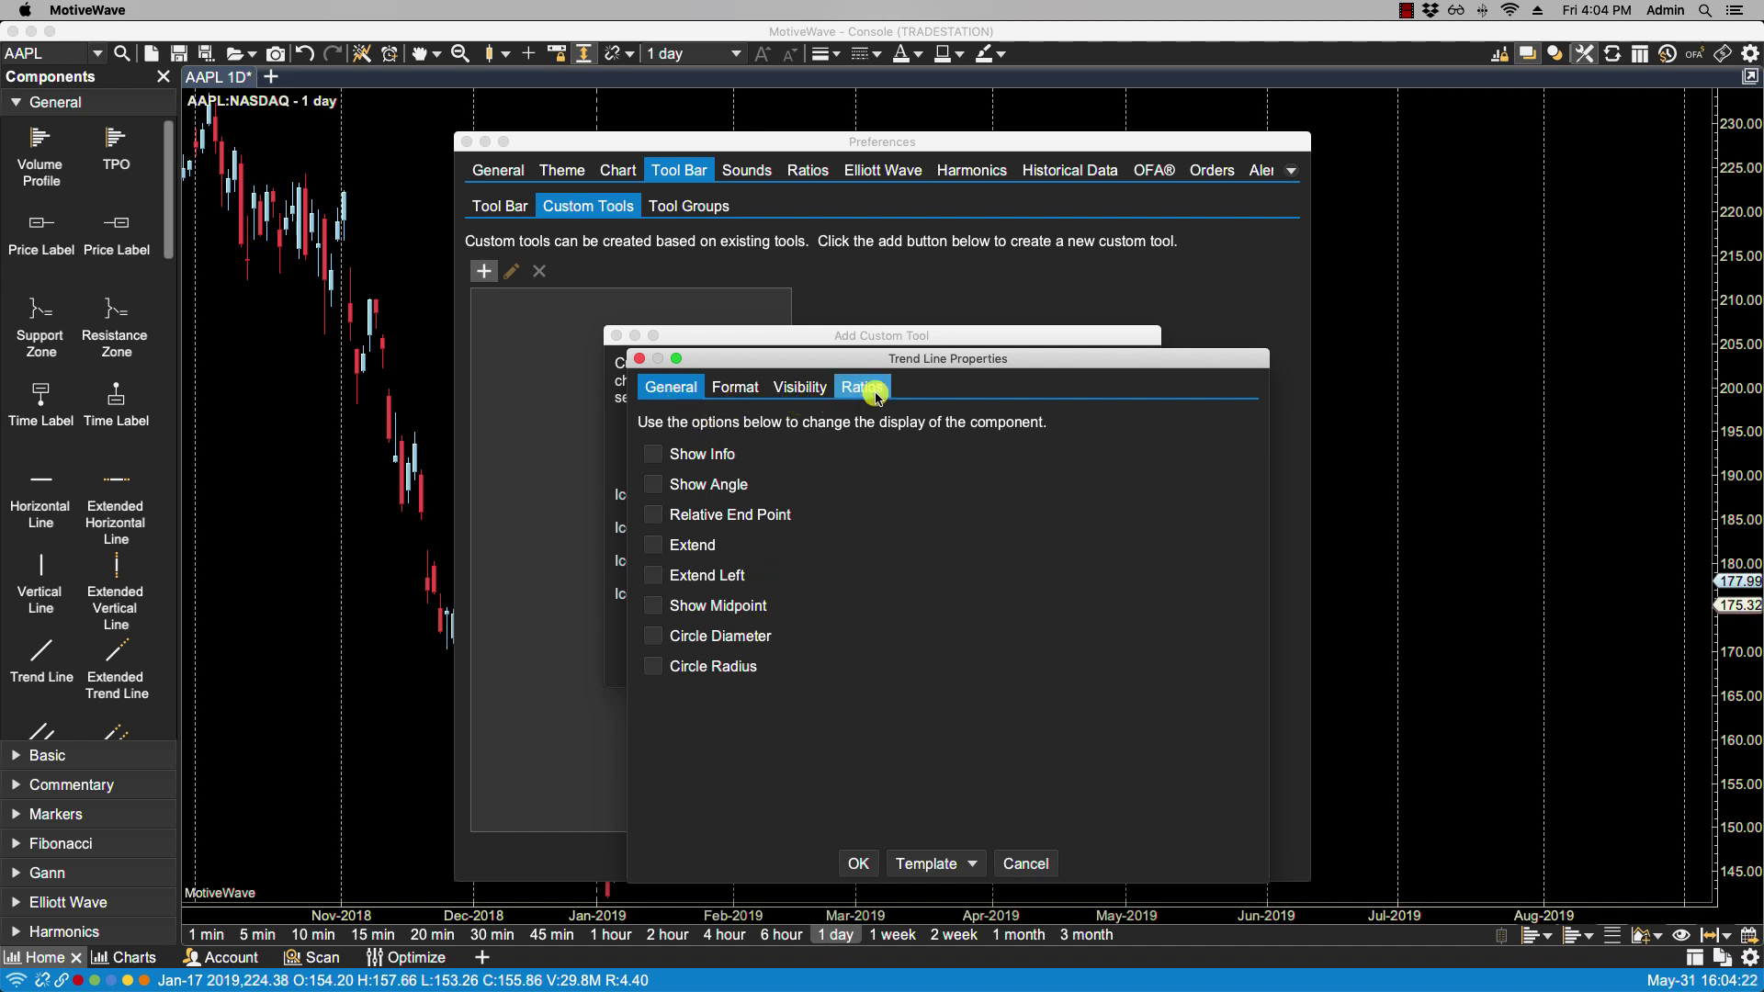
- Format the tool's drawn line as green with a dashed line style and confirm
{"action": "left_click", "coordinate": [735, 387]}
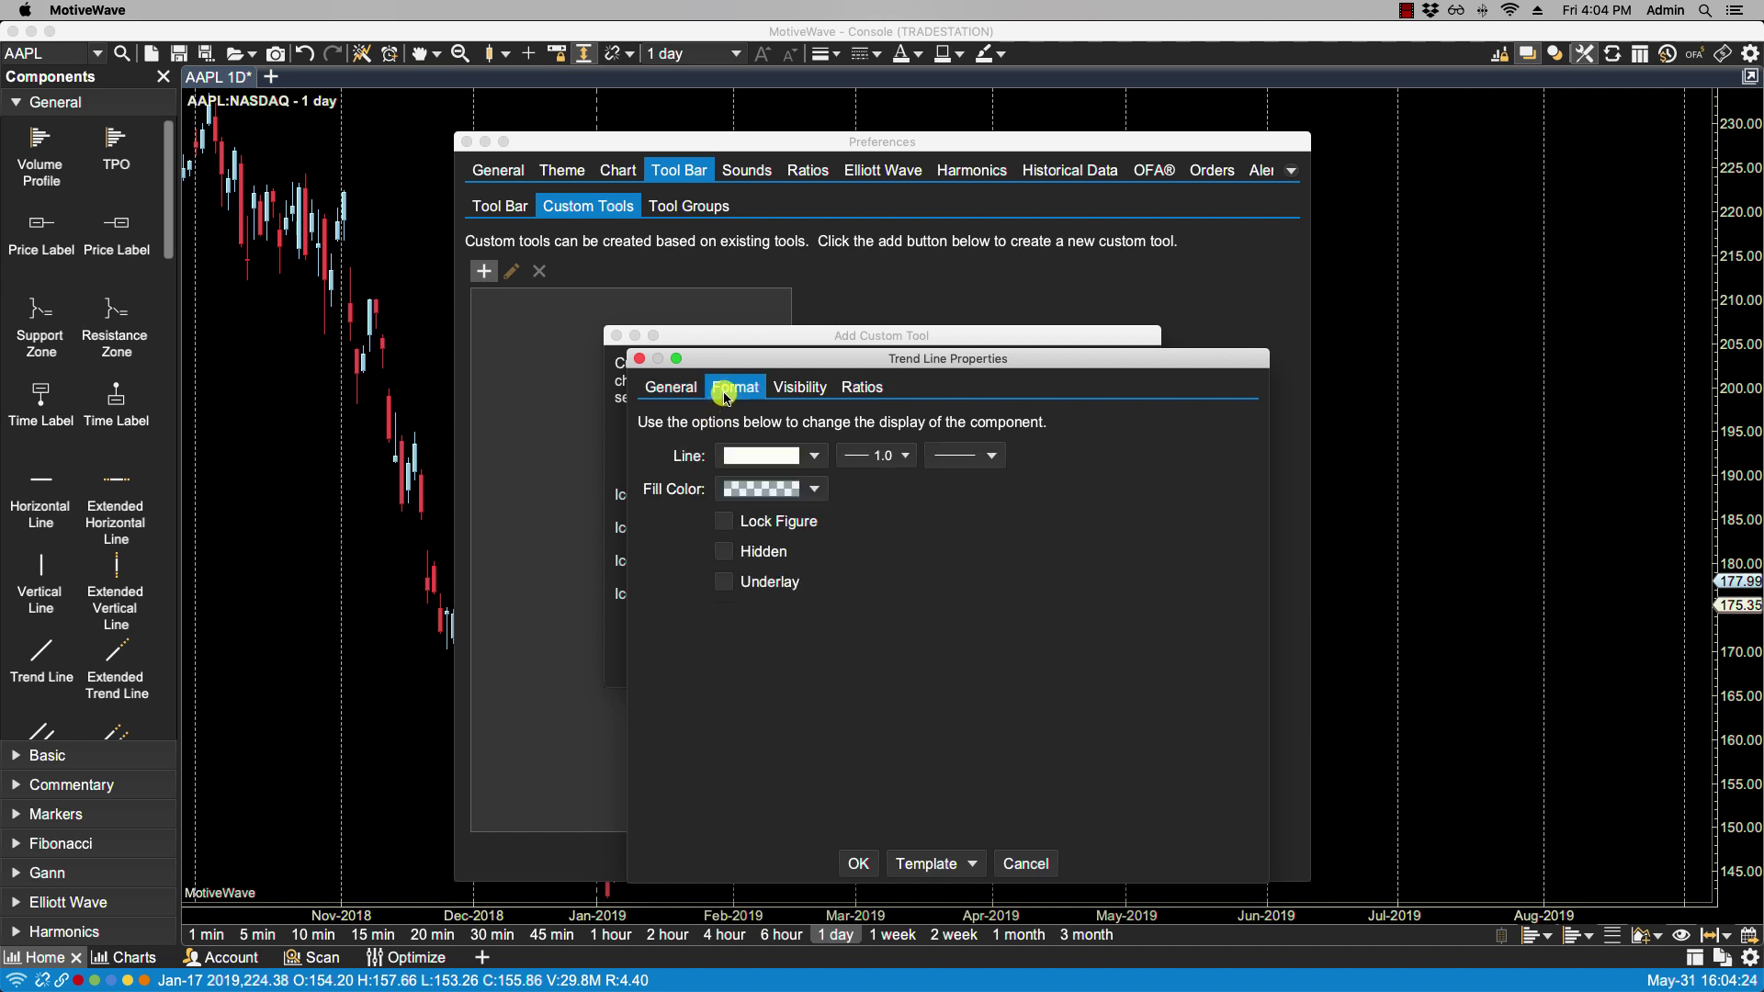
{"action": "left_click_drag", "start_coordinate": [755, 360], "coordinate": [725, 267]}
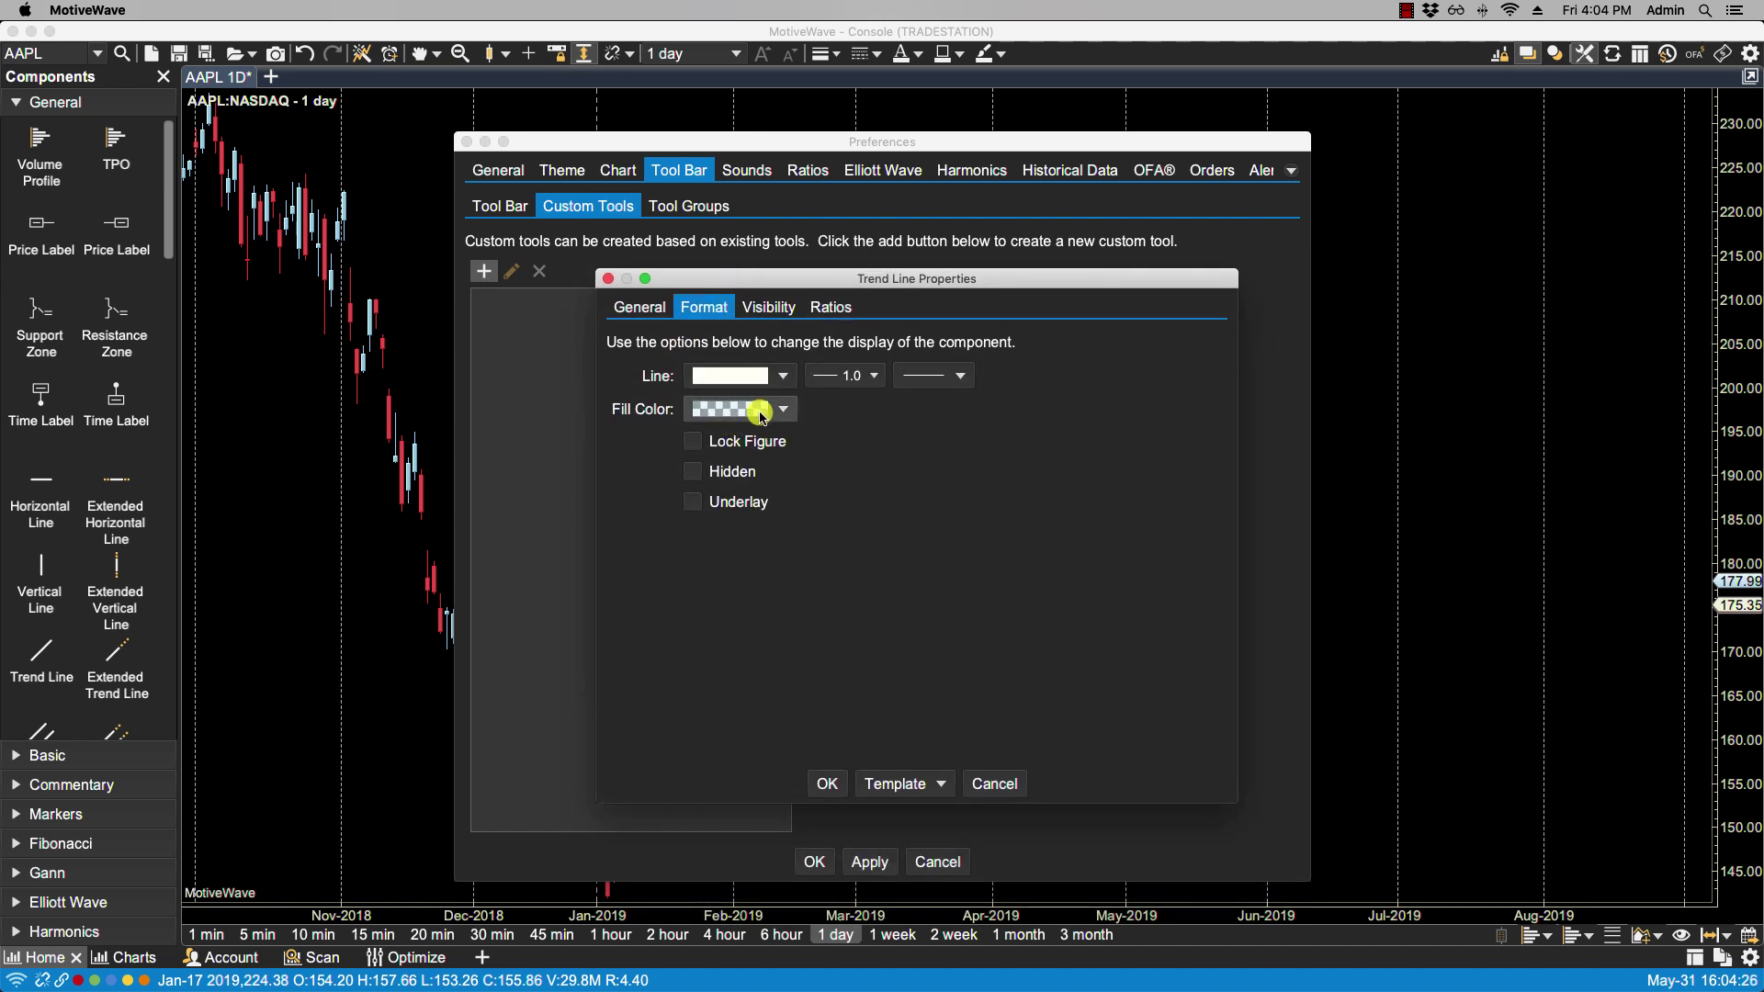
{"action": "left_click", "coordinate": [785, 378]}
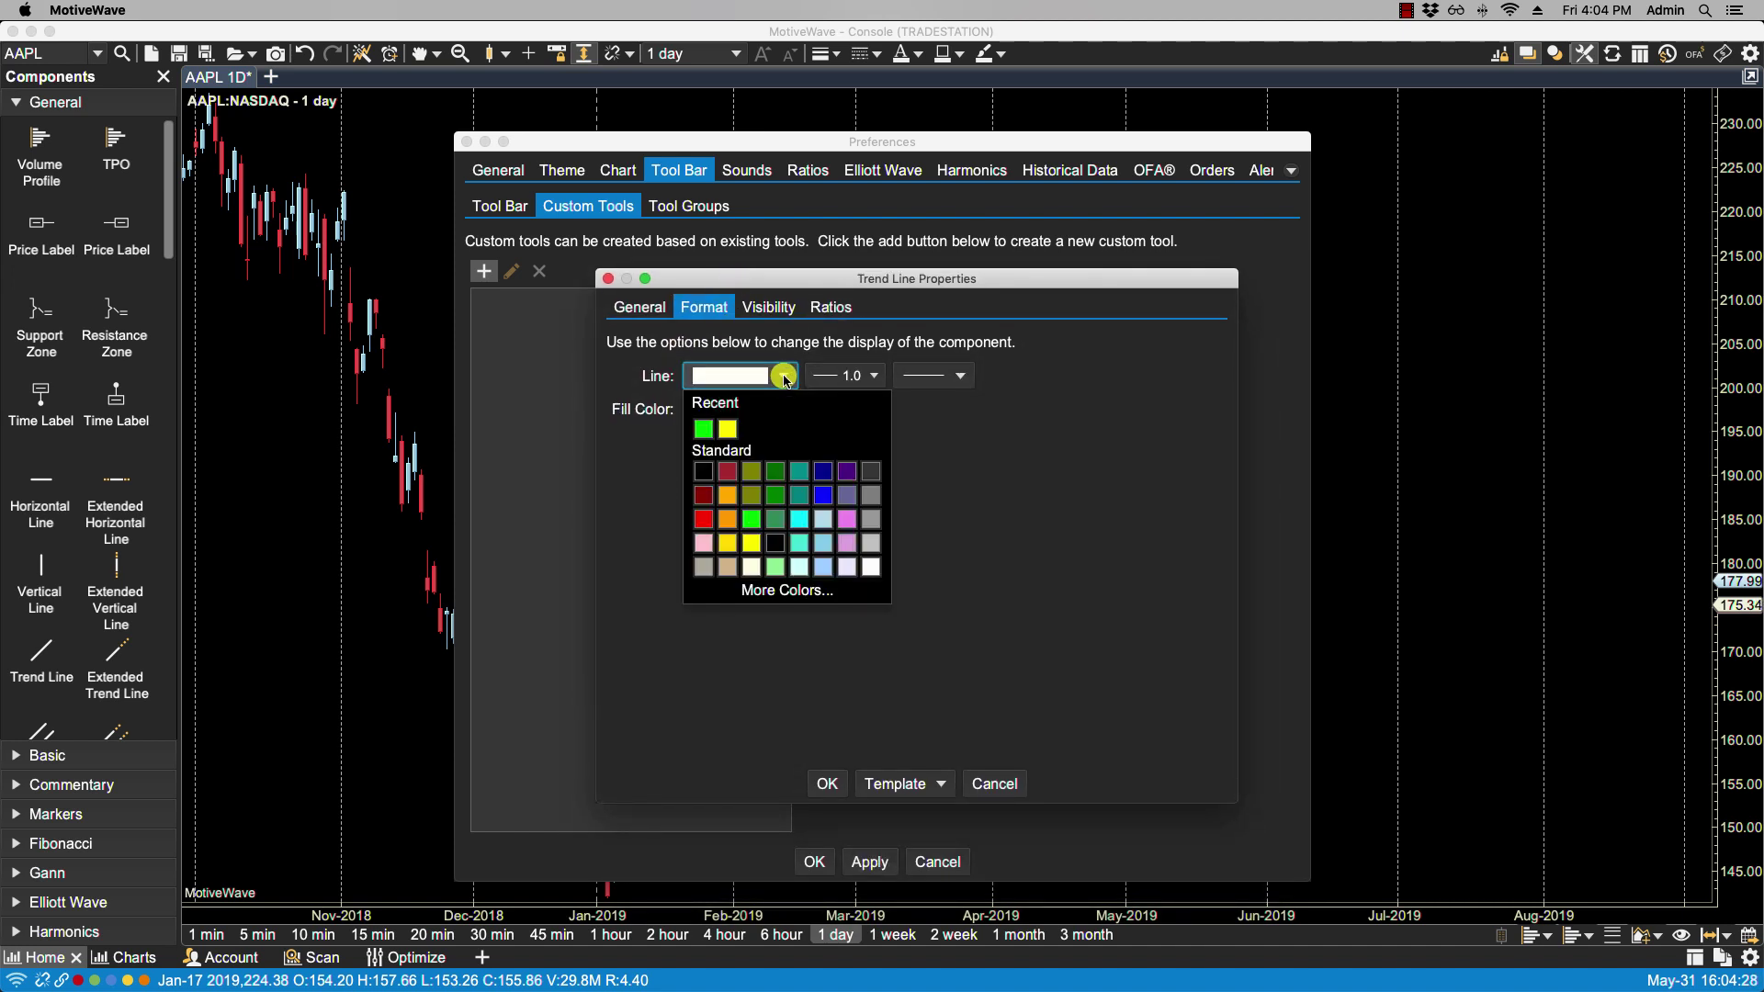
{"action": "left_click", "coordinate": [712, 424]}
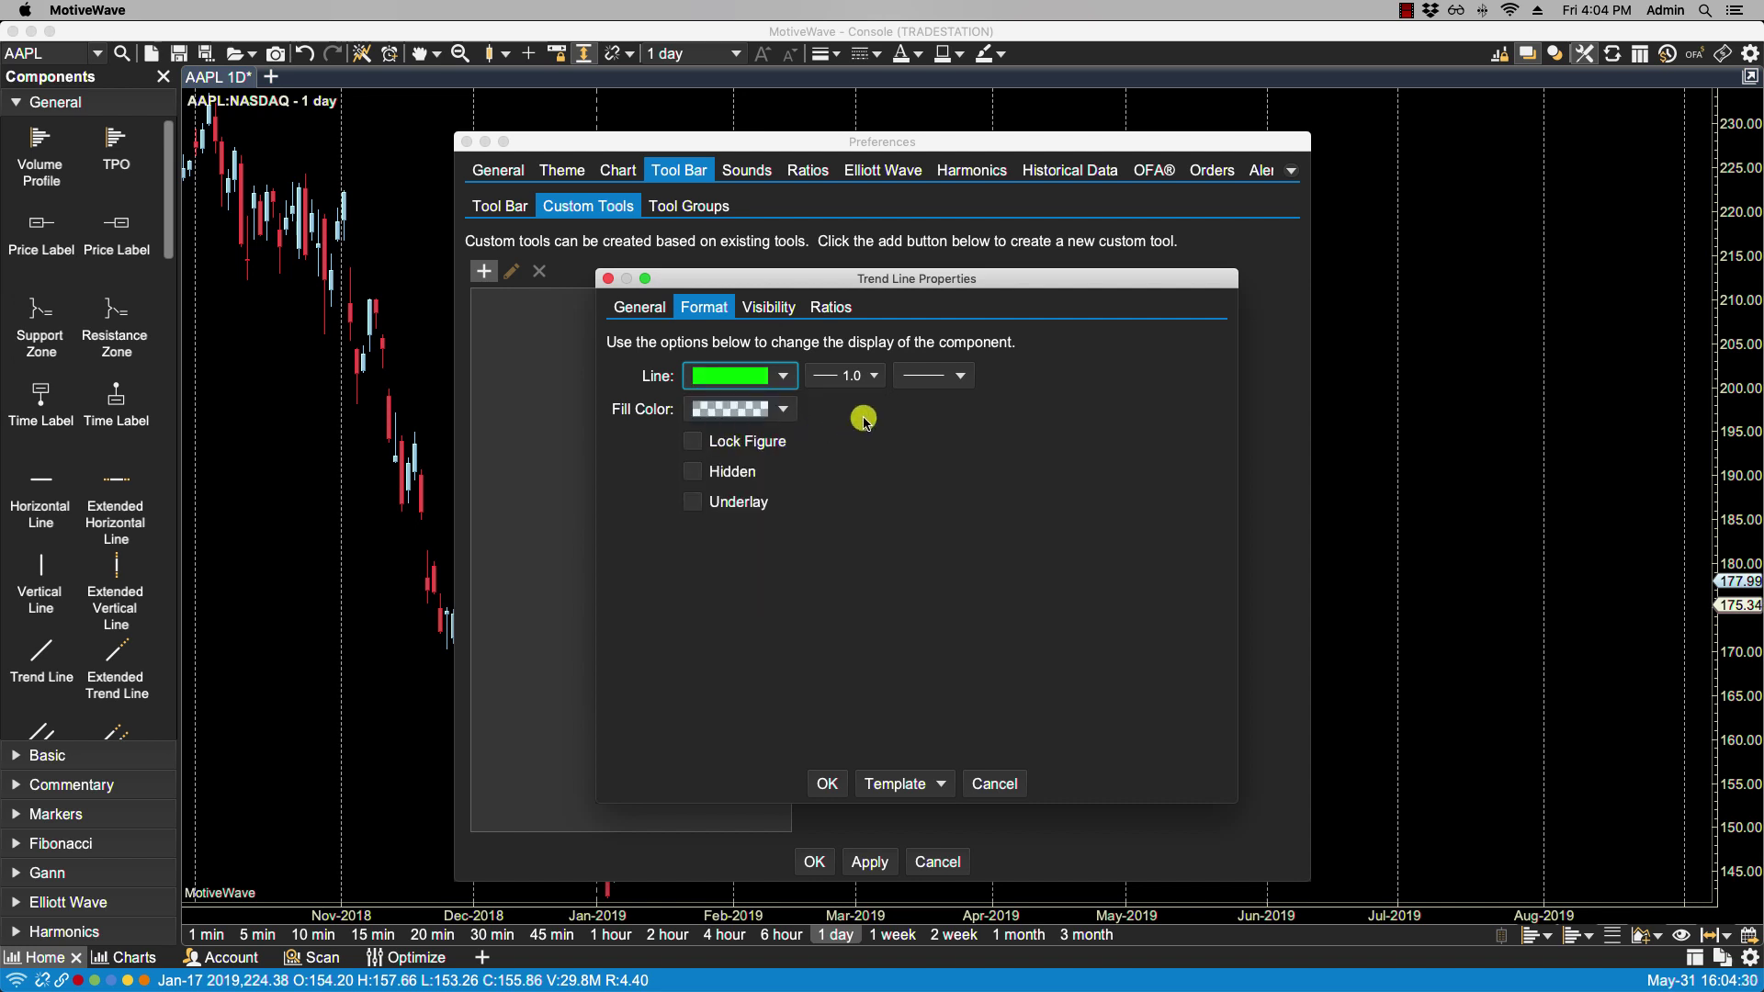
{"action": "left_click", "coordinate": [960, 378]}
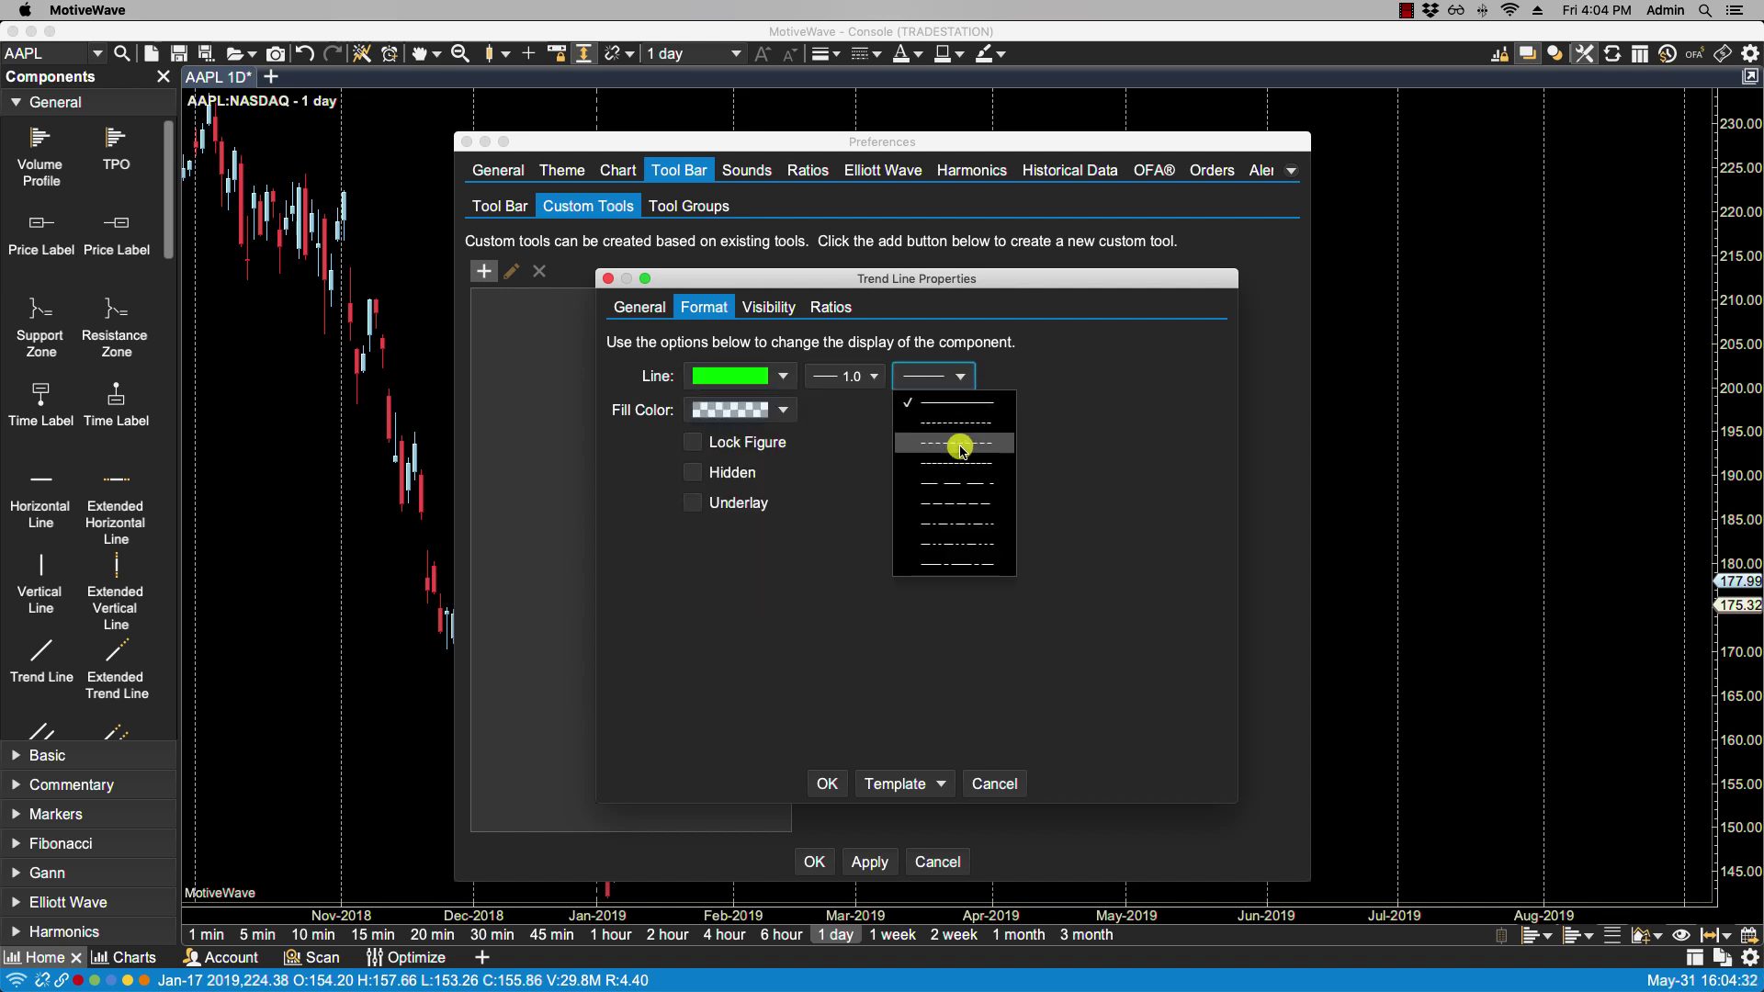
{"action": "left_click", "coordinate": [961, 485]}
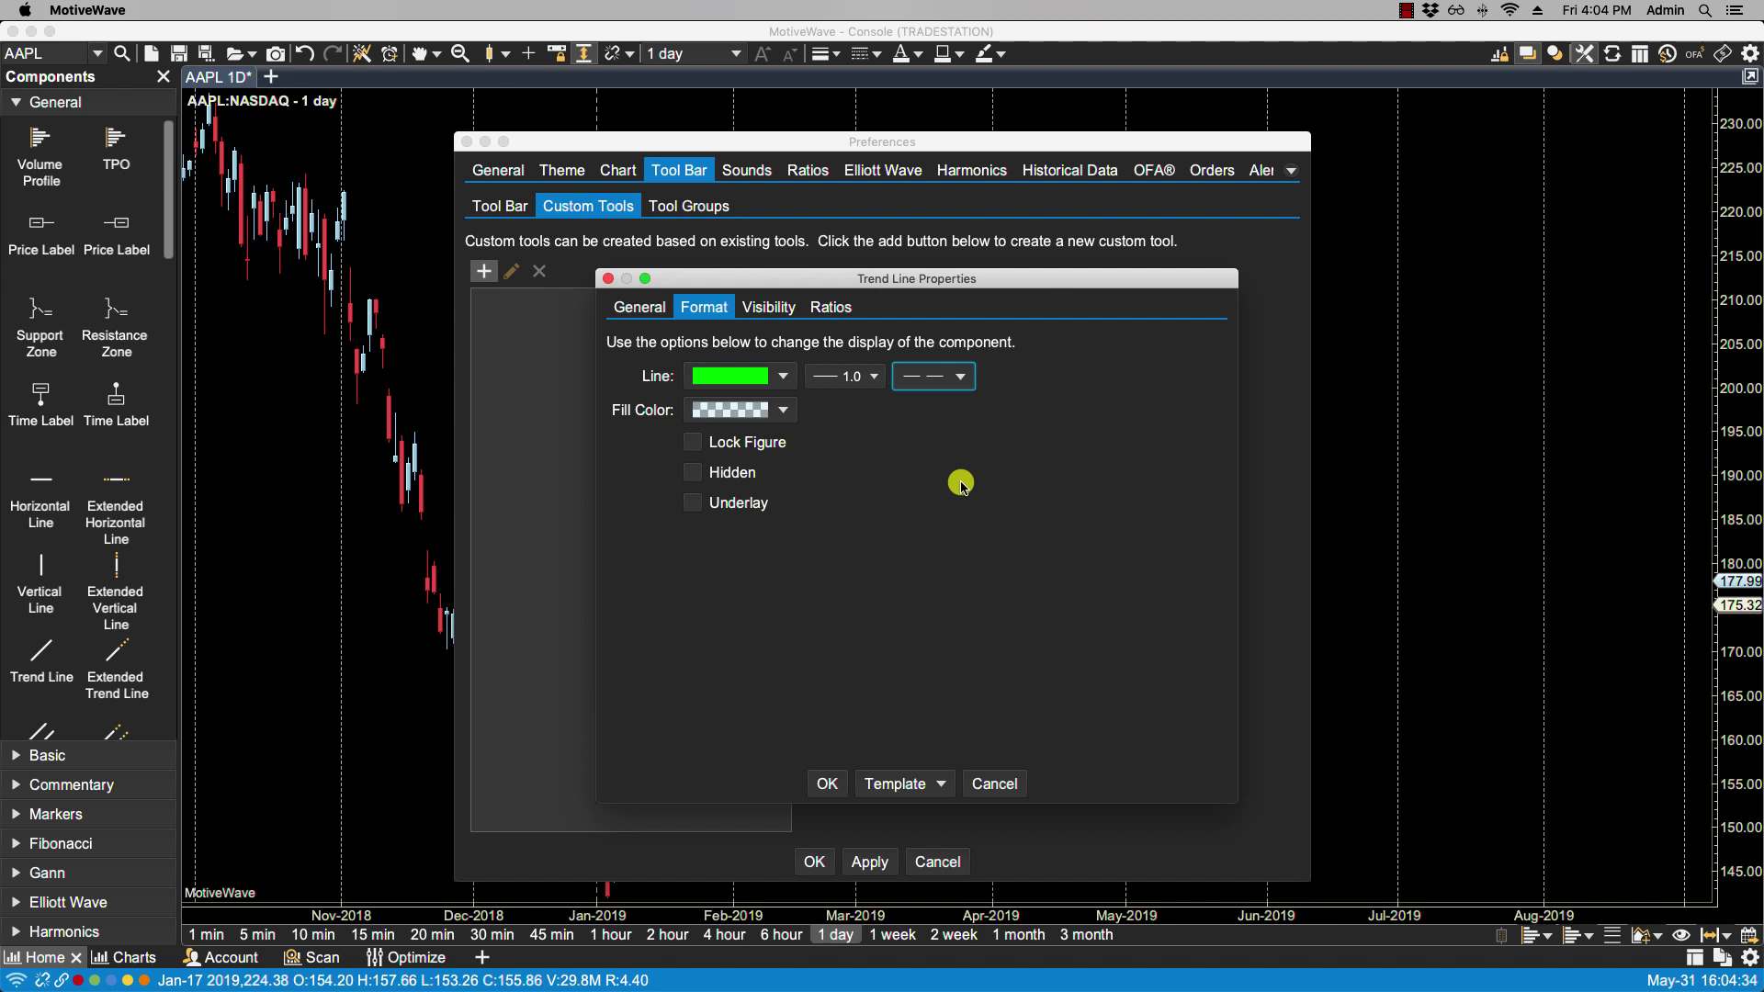
{"action": "left_click", "coordinate": [826, 782]}
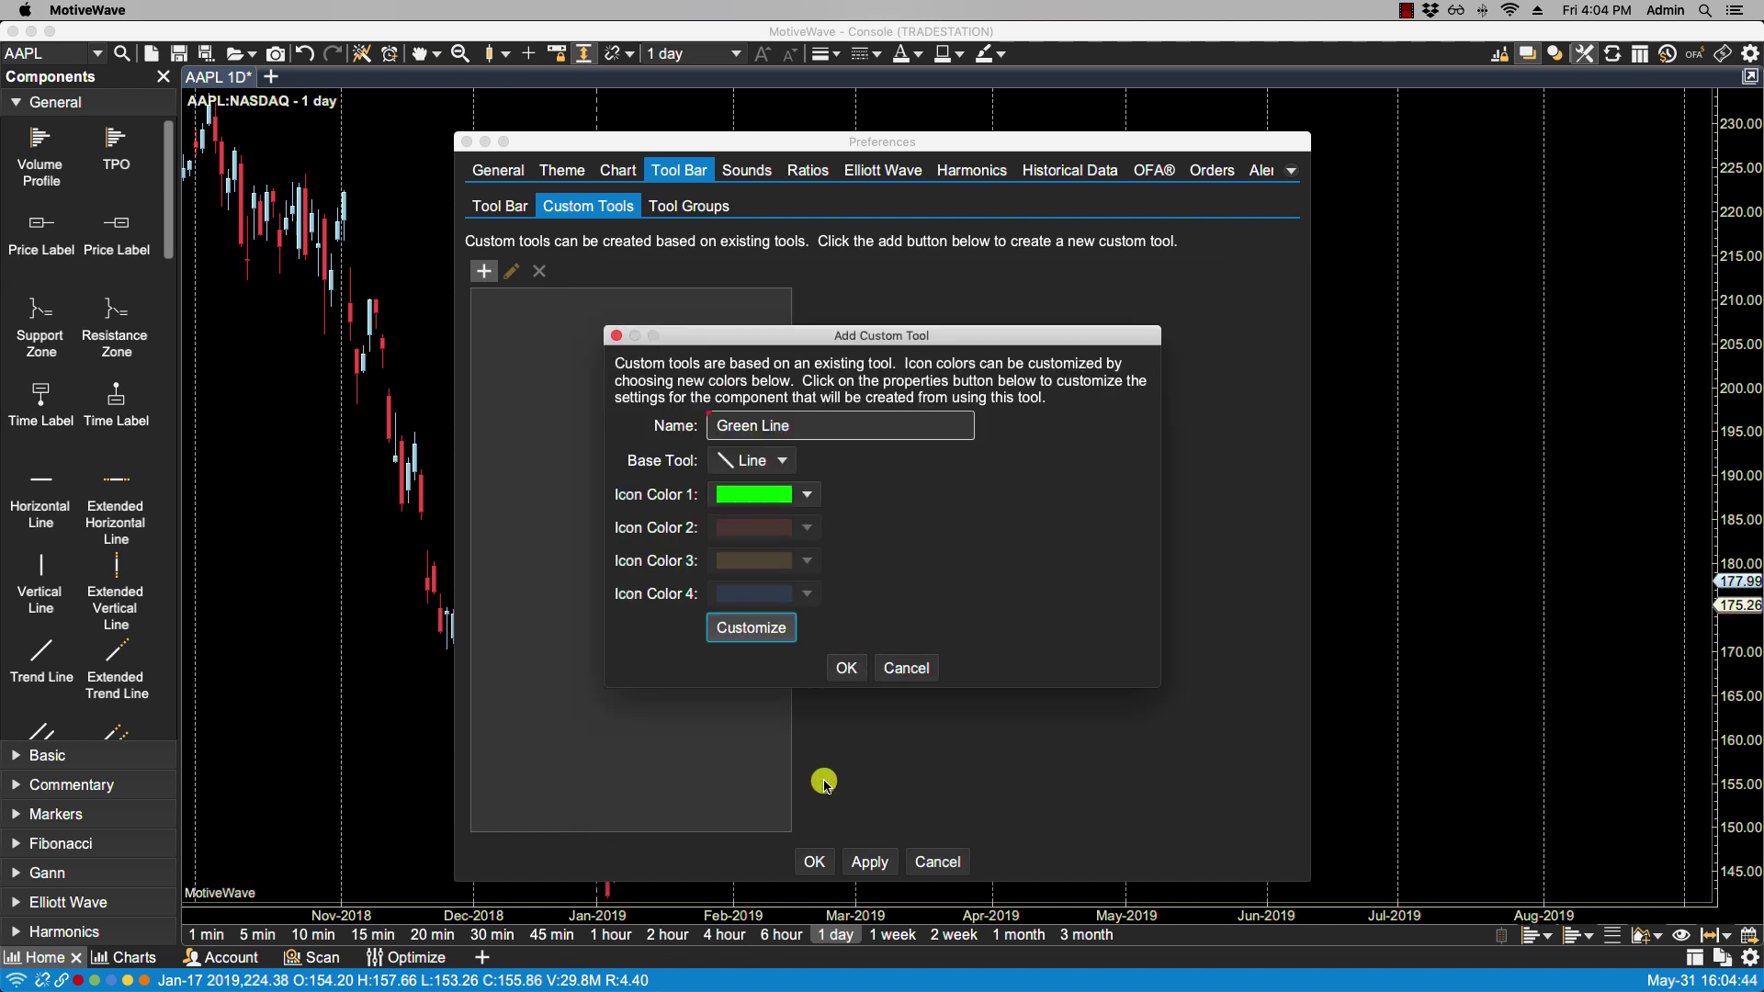
- Confirm the Green Line custom tool and apply it in Preferences
{"action": "left_click", "coordinate": [847, 668]}
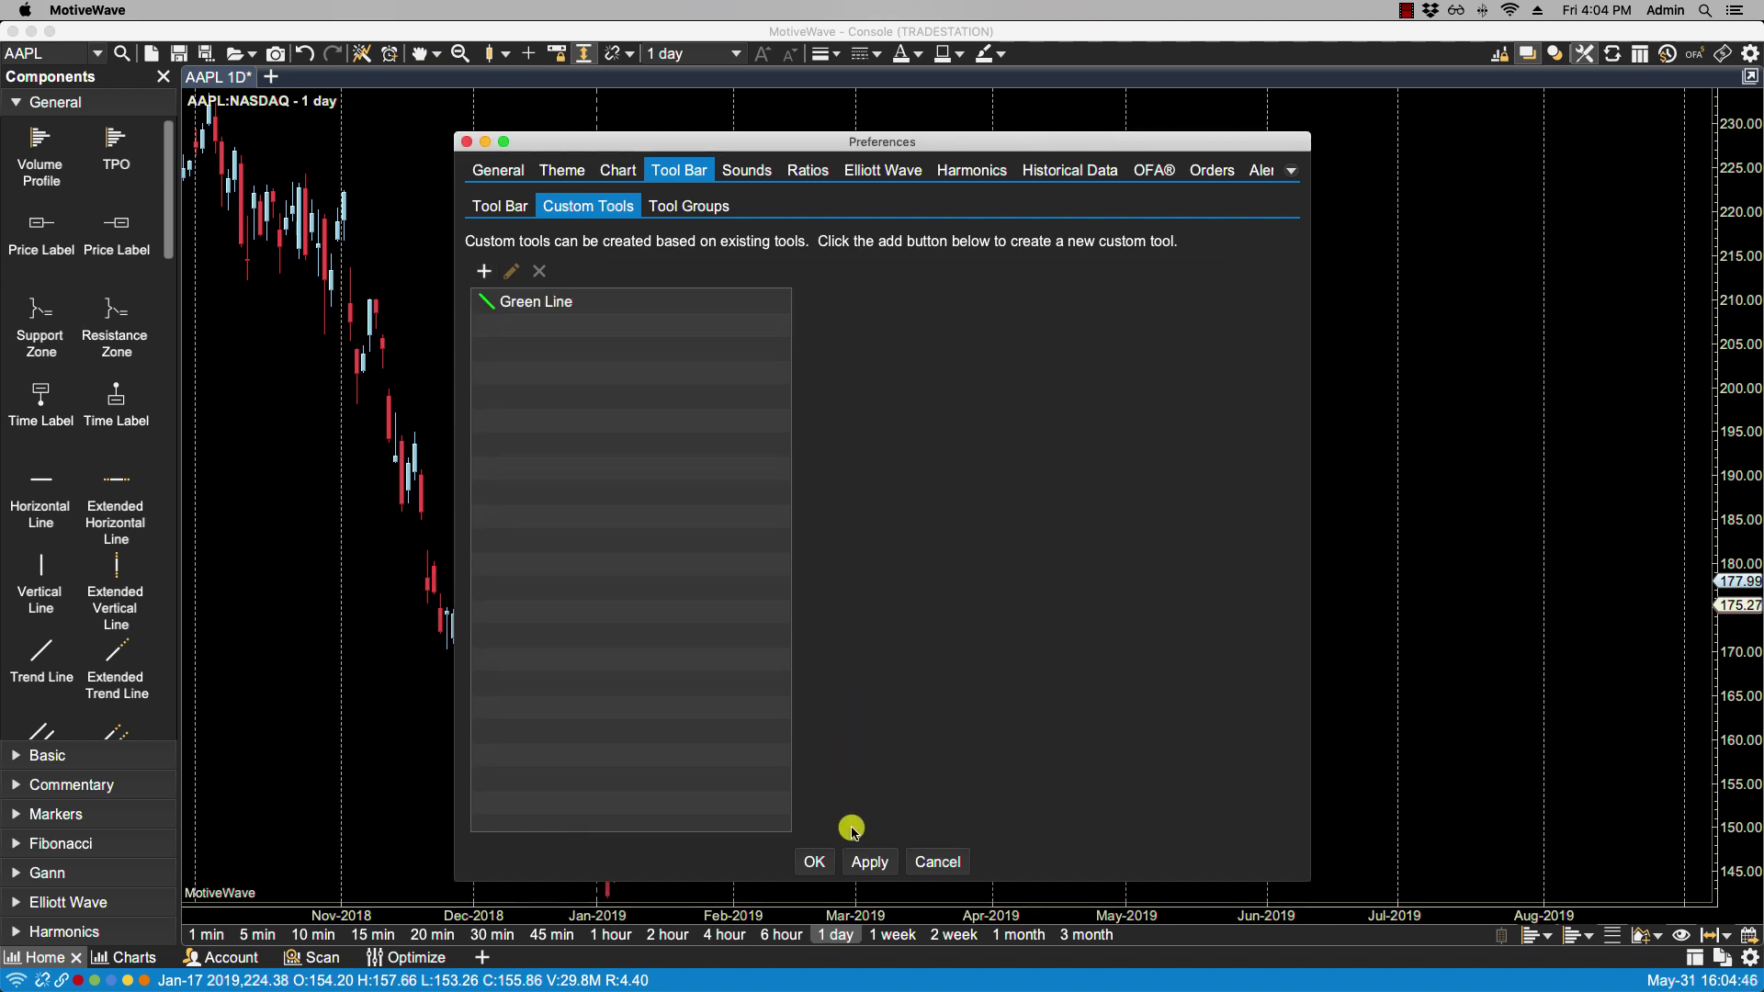
{"action": "left_click", "coordinate": [859, 859]}
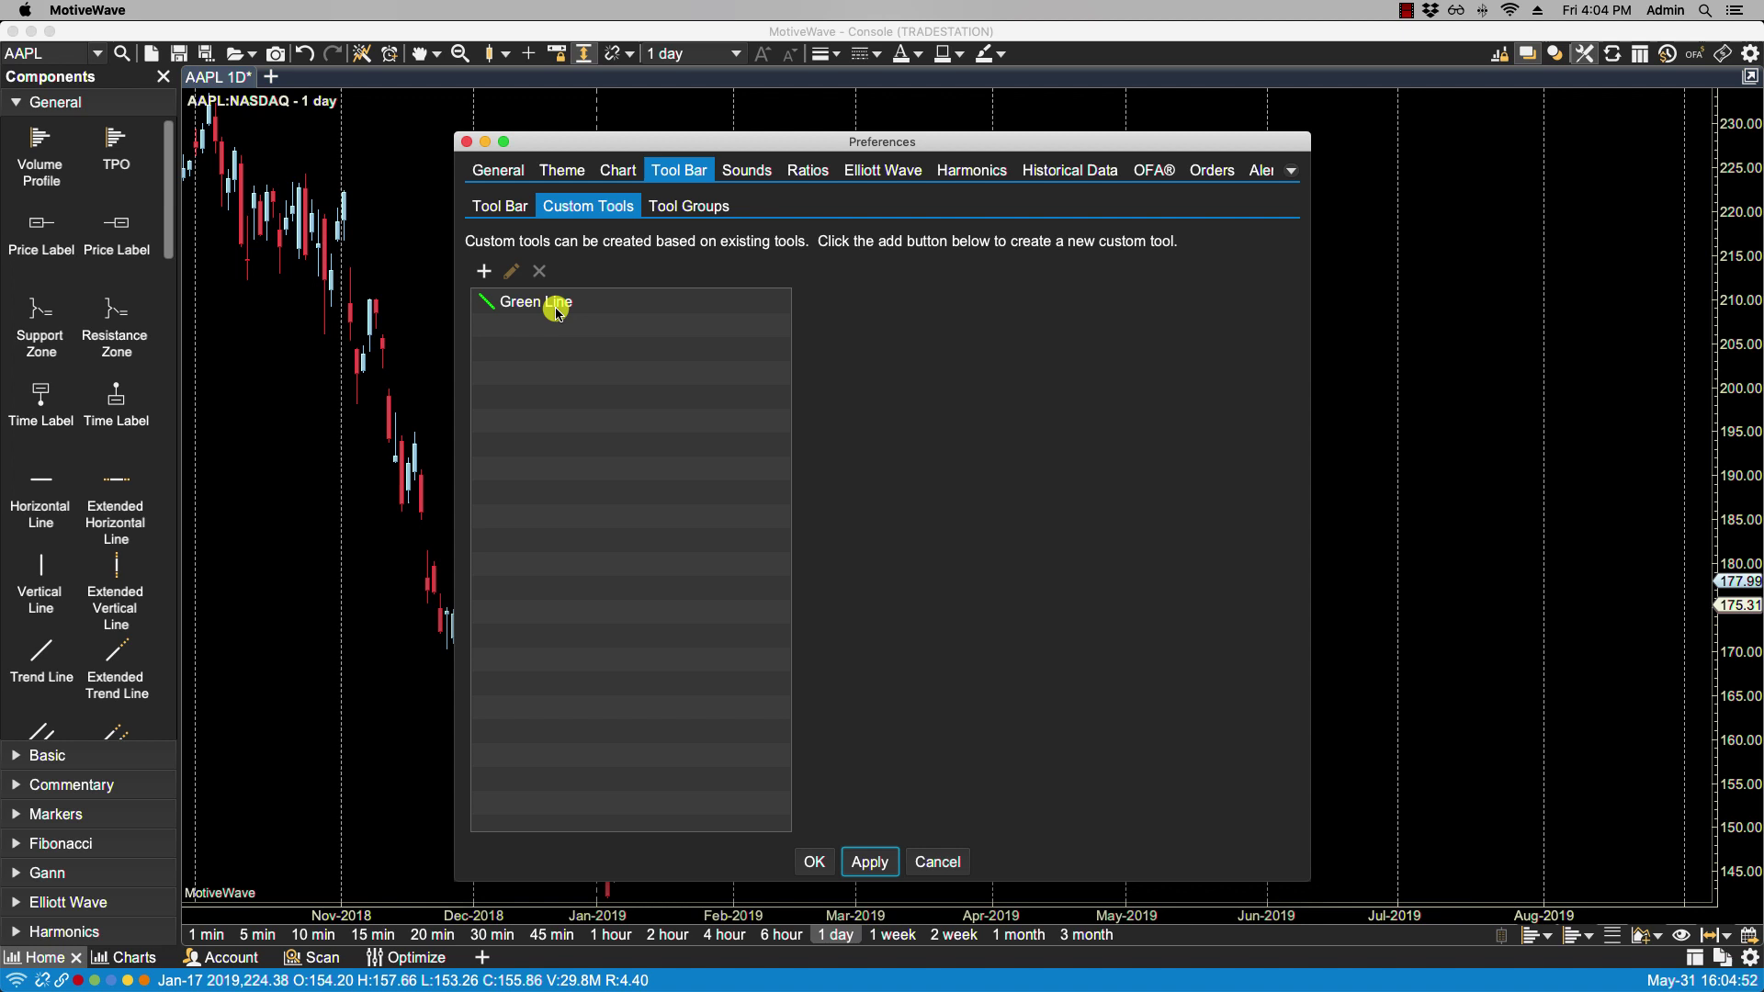
- Choose the Top toolbar in Tool Bar settings and select Green Line in Available Actions
{"action": "left_click", "coordinate": [500, 213]}
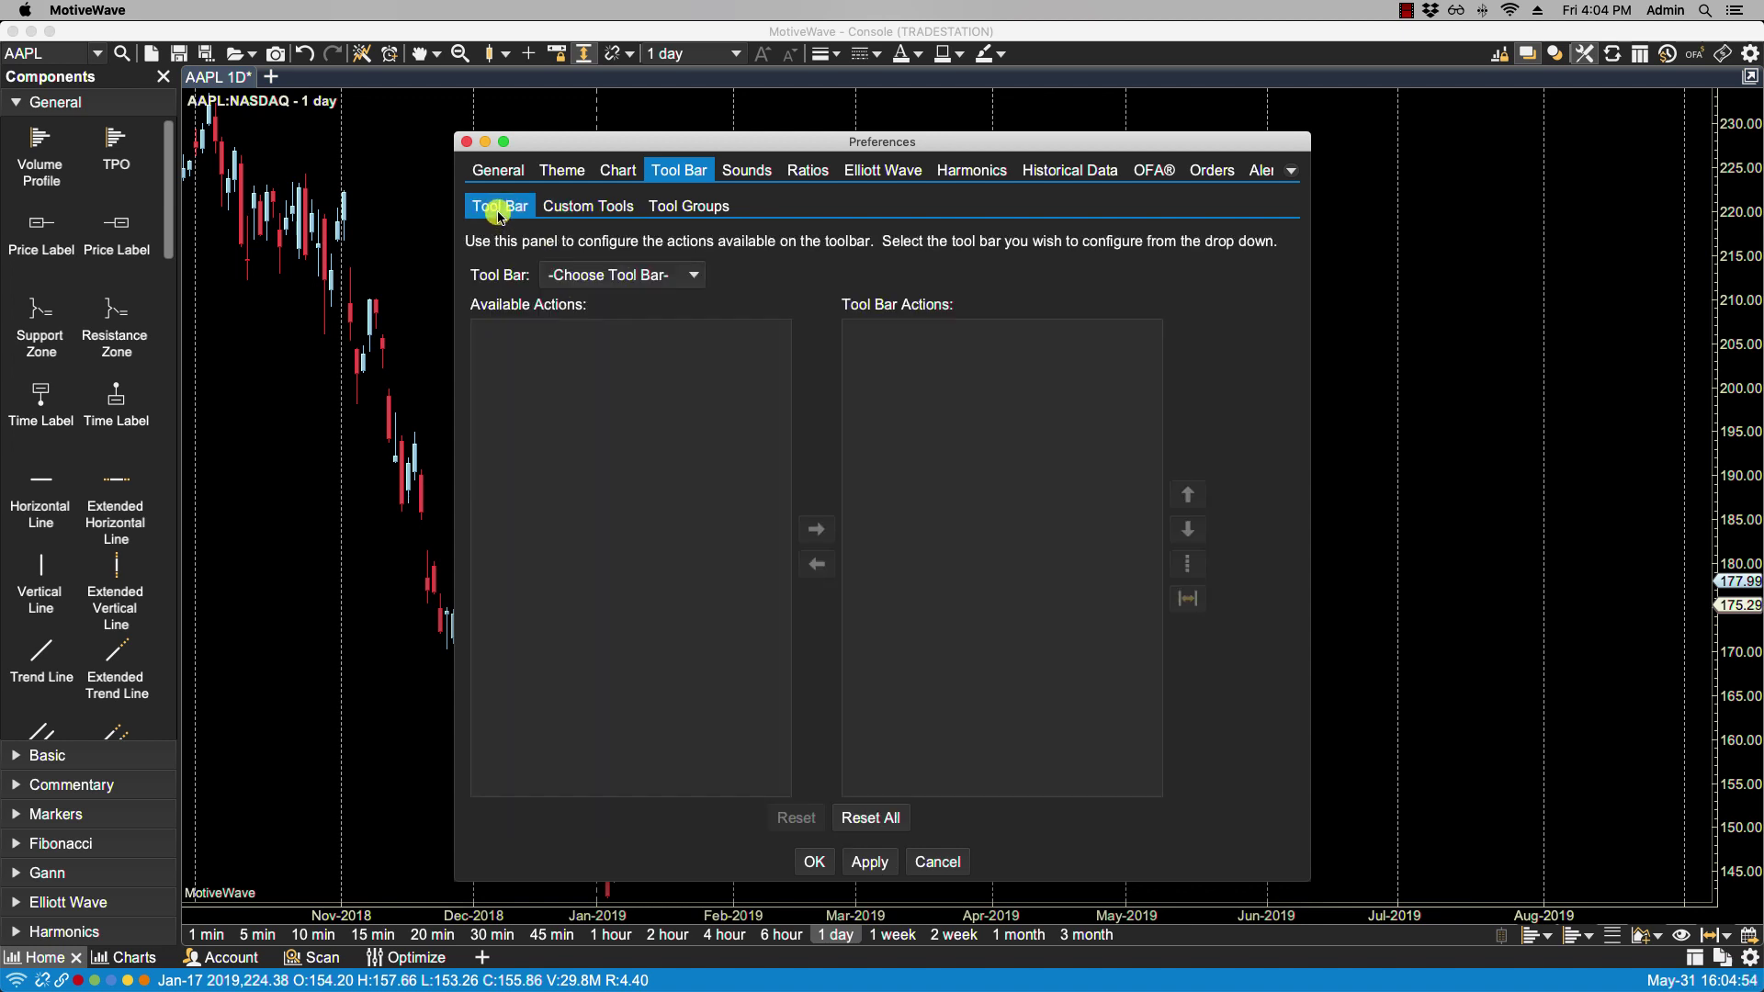
{"action": "left_click", "coordinate": [618, 275]}
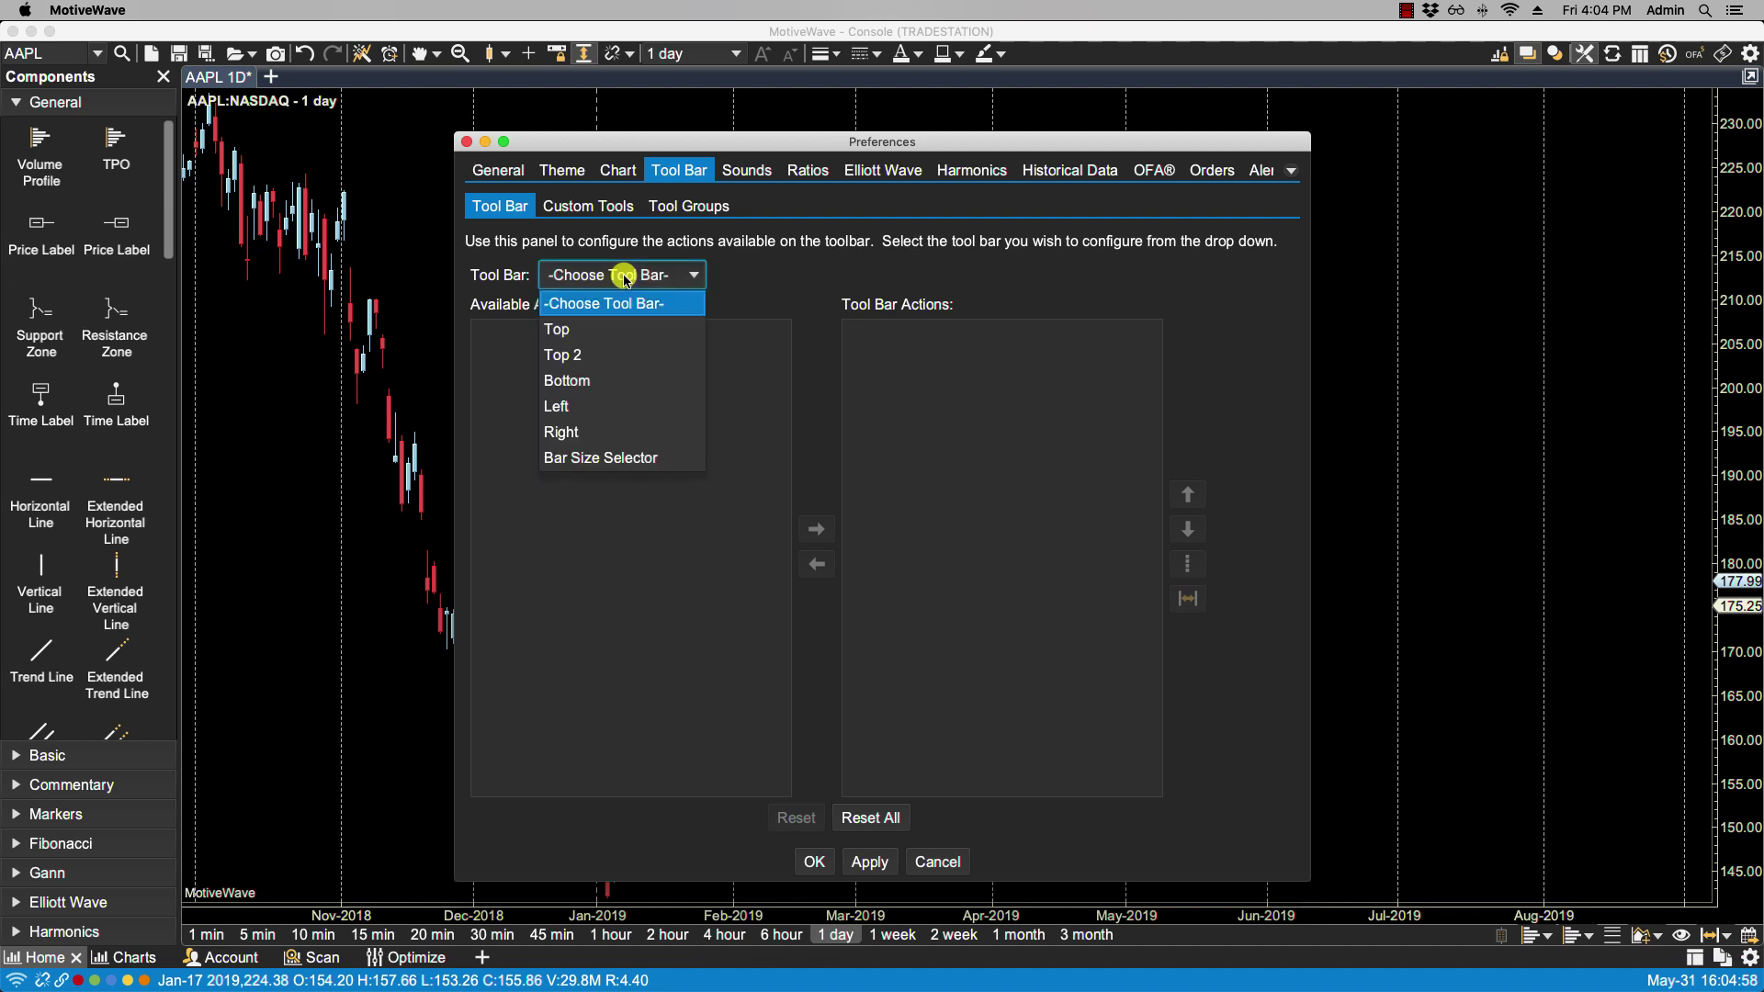
{"action": "left_click", "coordinate": [588, 331]}
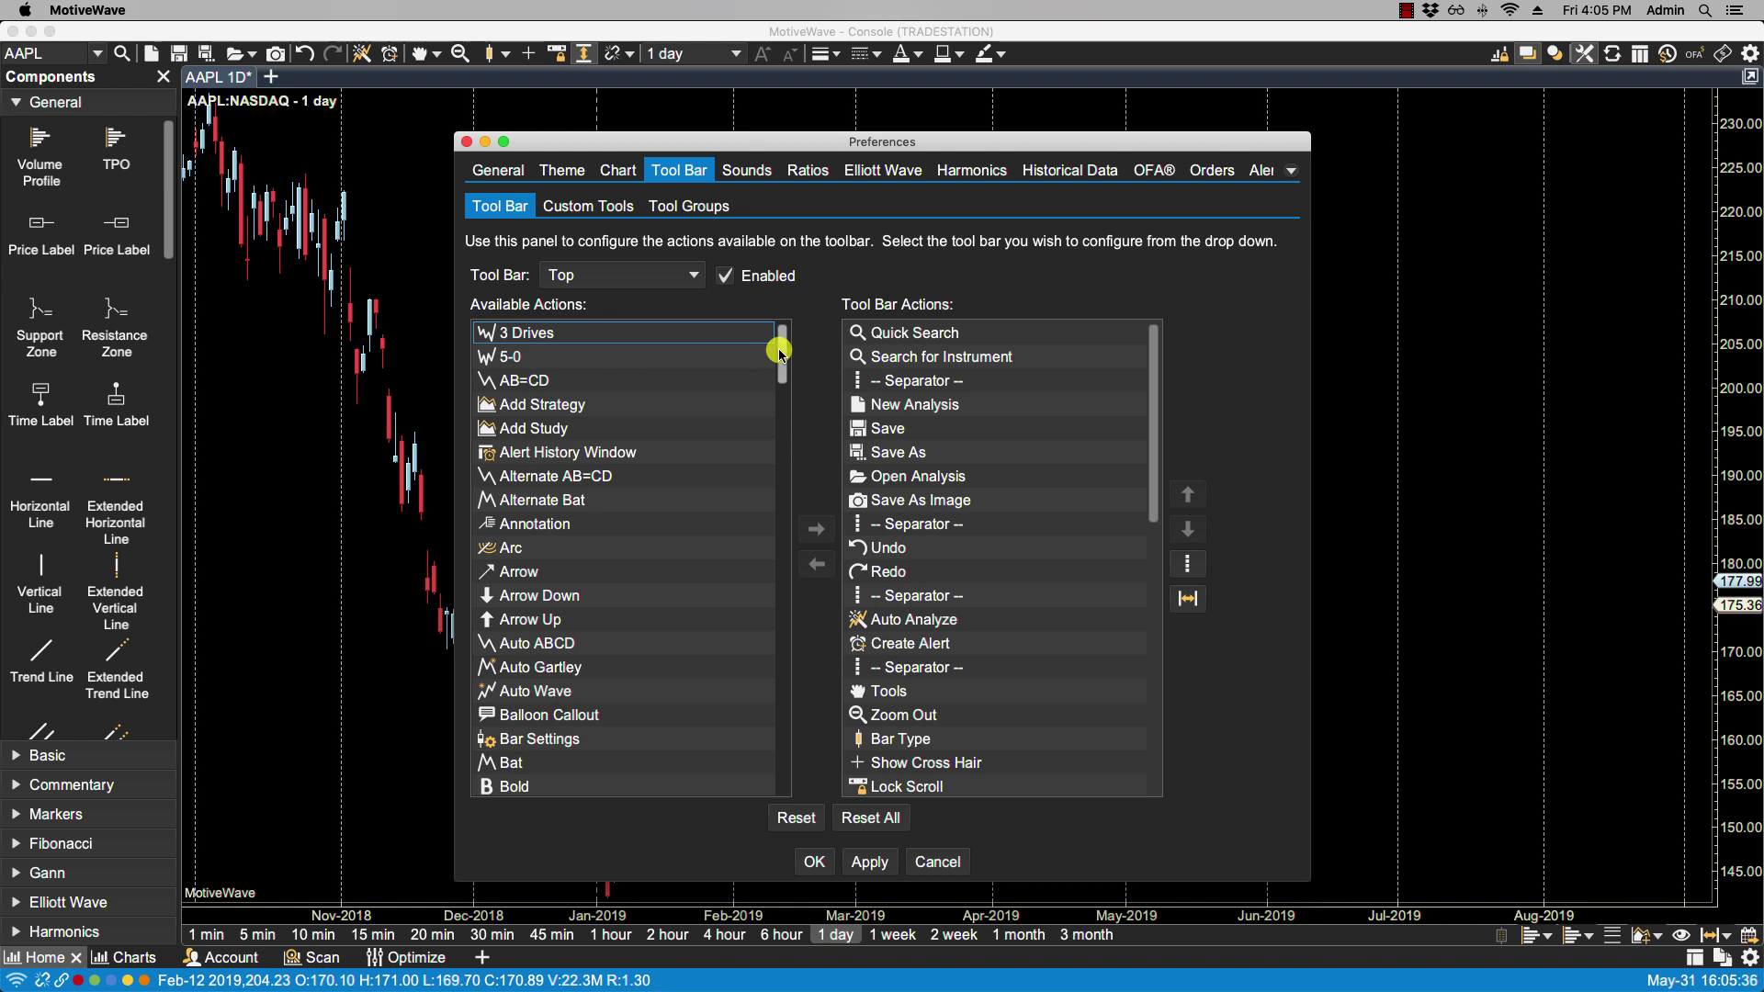
{"action": "left_click_drag", "start_coordinate": [780, 352], "coordinate": [784, 467]}
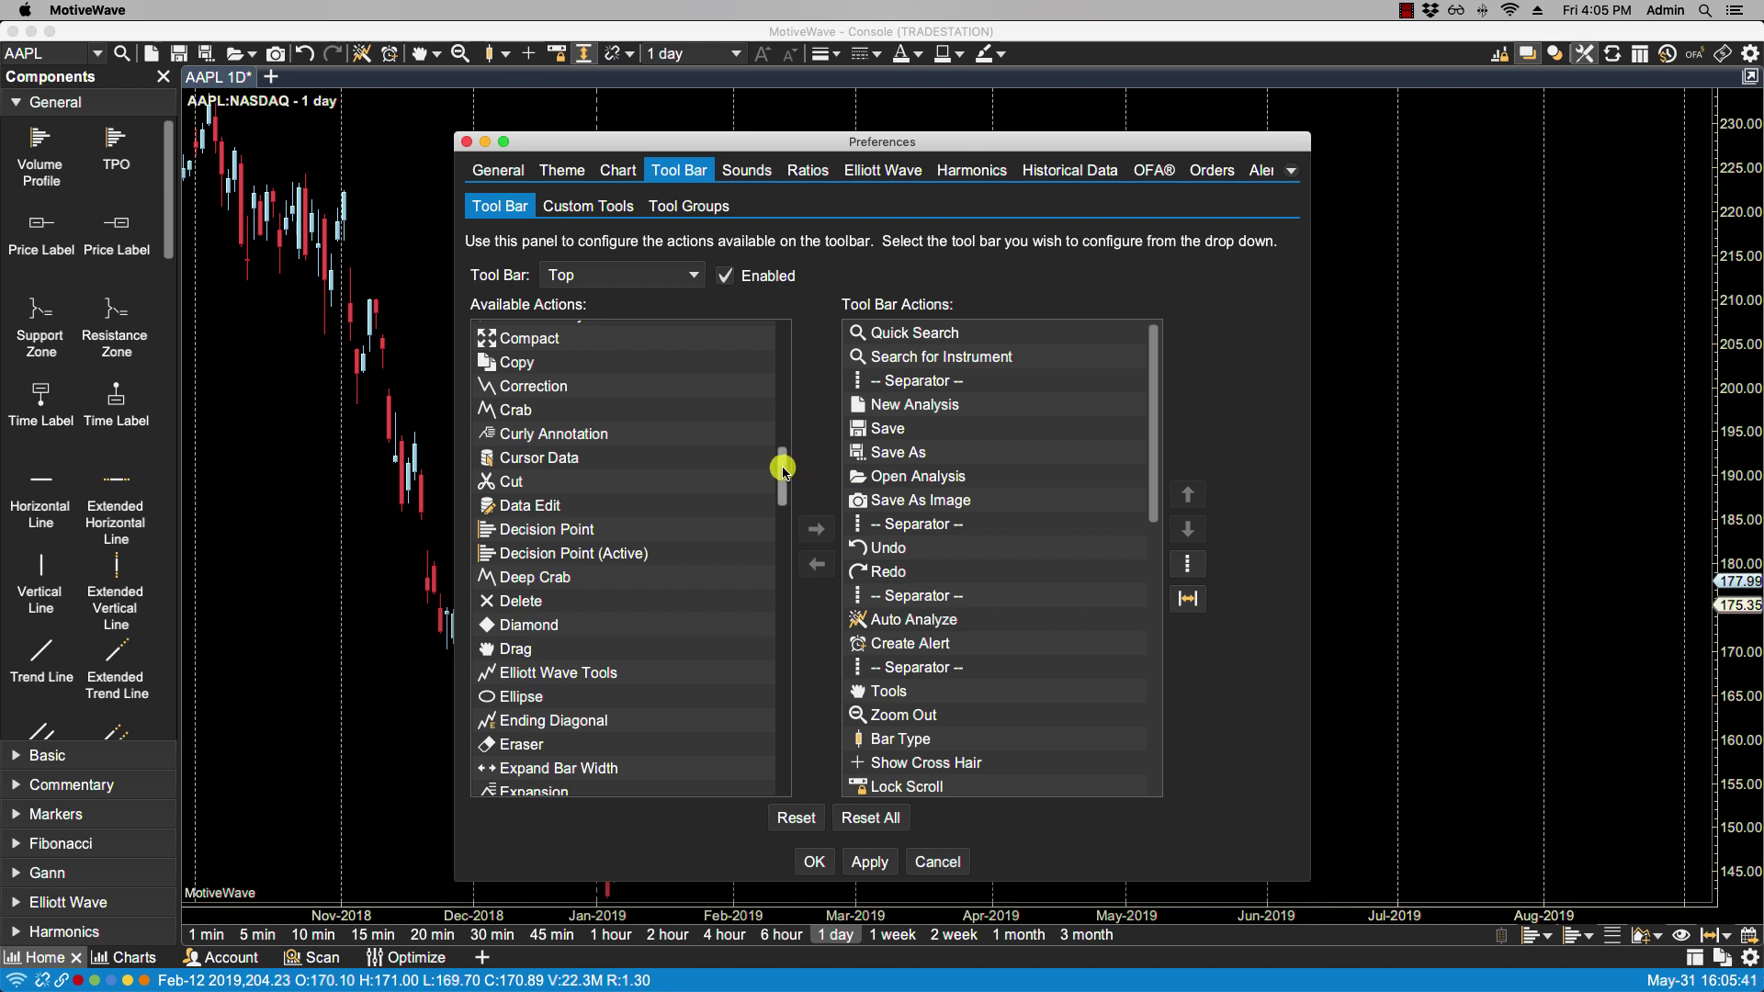
{"action": "left_click_drag", "start_coordinate": [784, 465], "coordinate": [789, 529]}
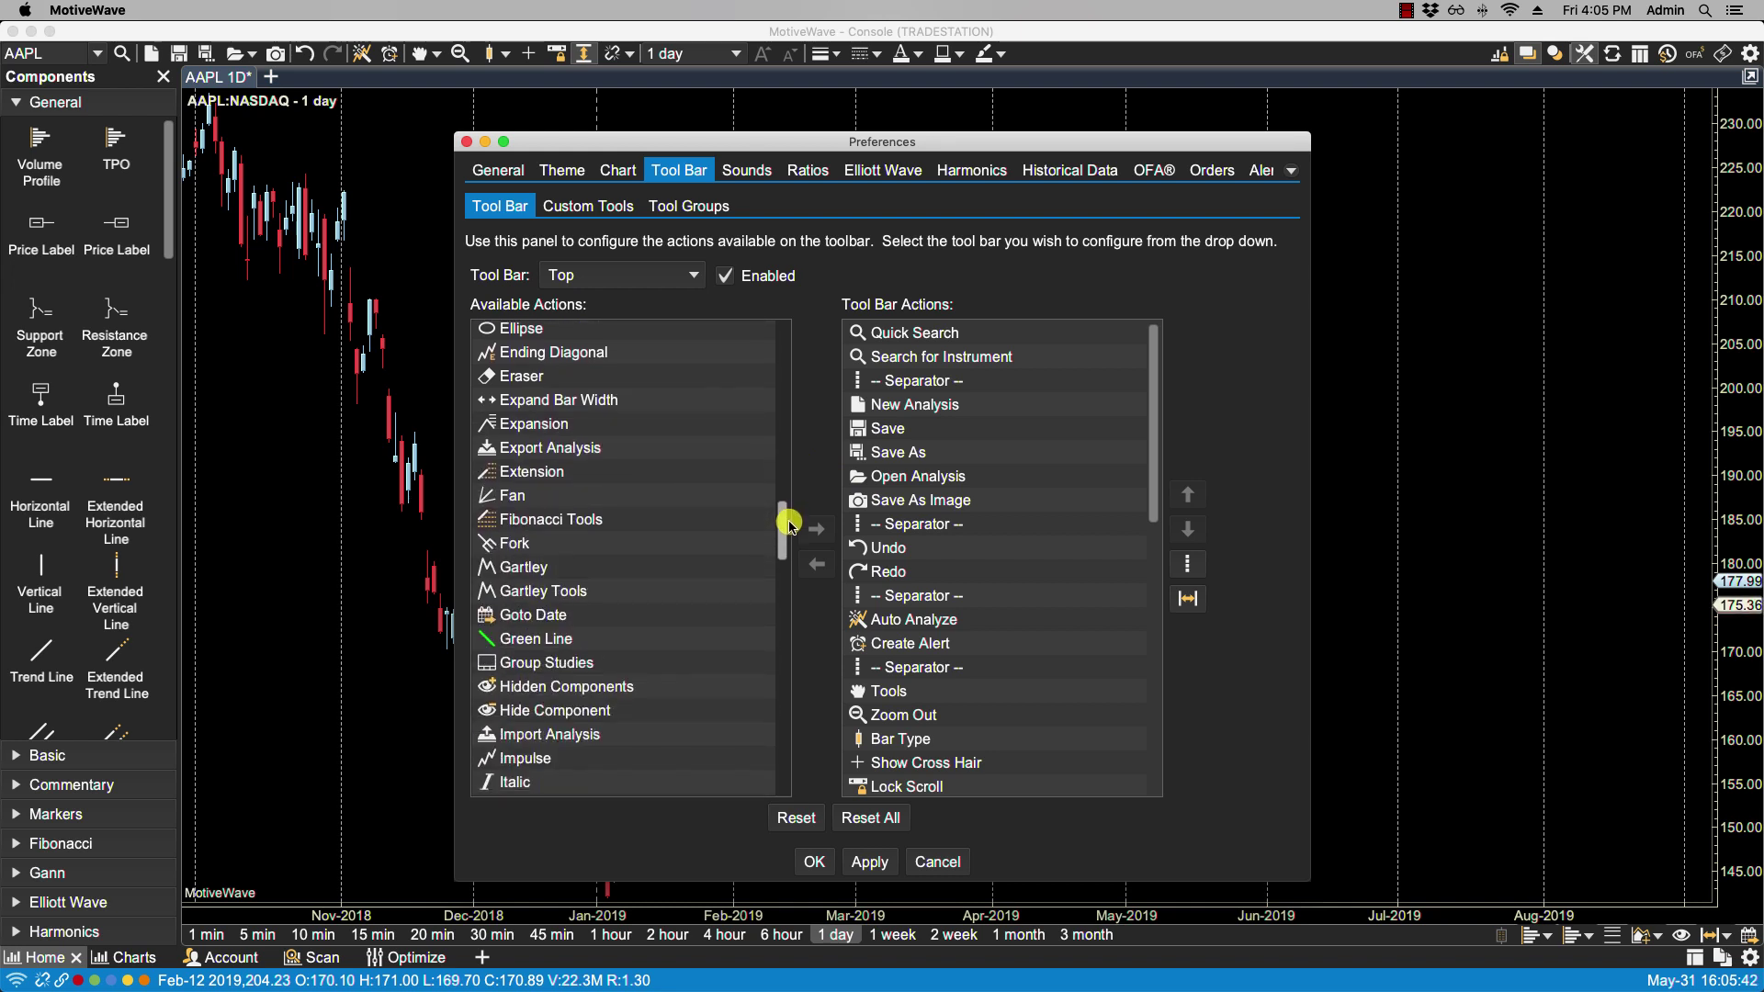
{"action": "left_click", "coordinate": [514, 641]}
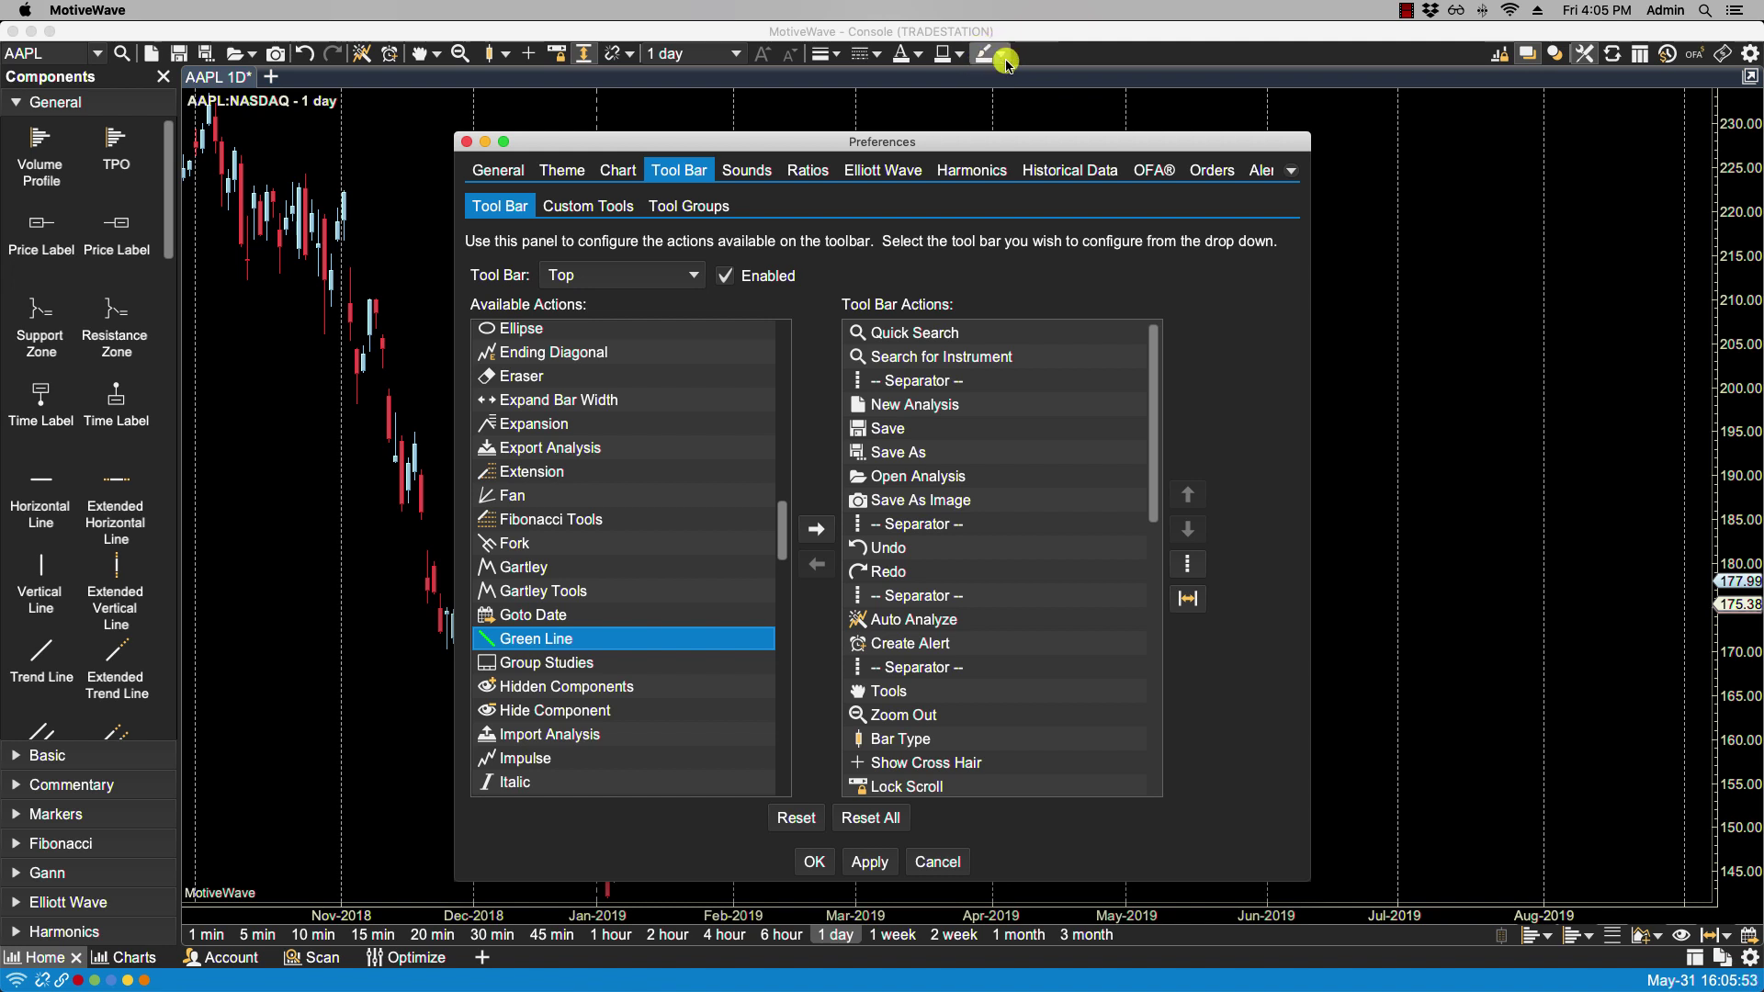
- Move Green Line into the Top toolbar actions below Set Fill Color and apply
{"action": "left_click_drag", "start_coordinate": [1151, 333], "coordinate": [1154, 513]}
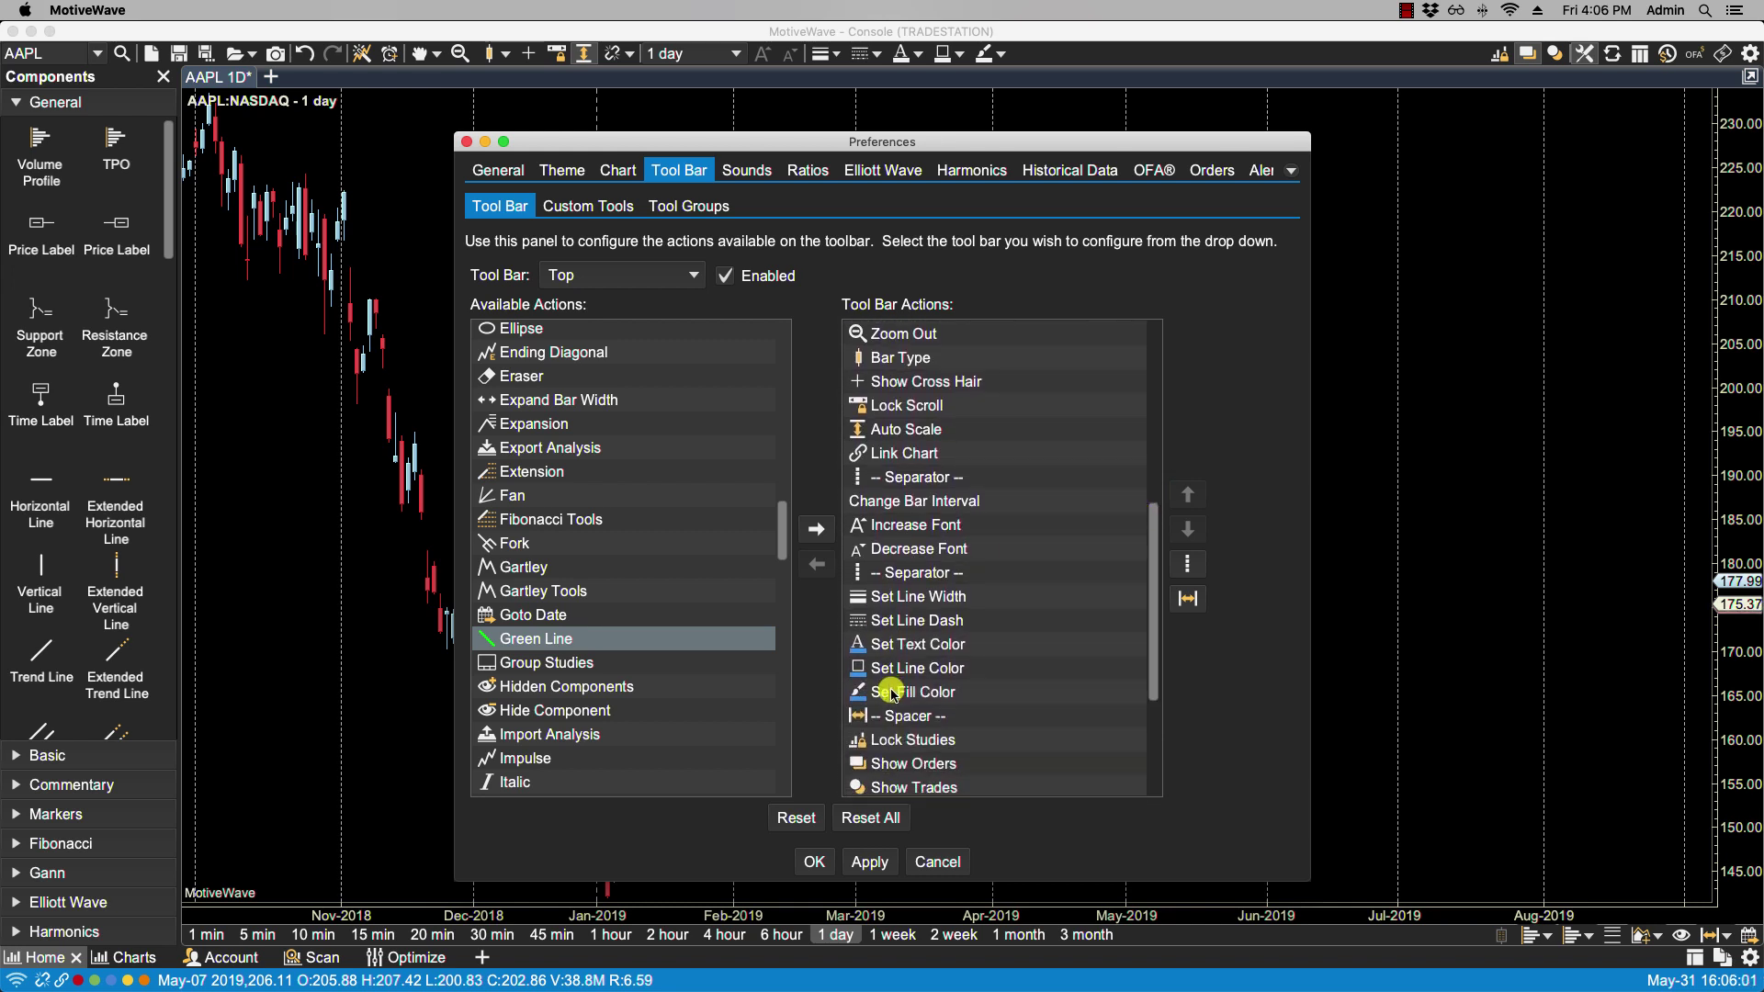
{"action": "left_click", "coordinate": [888, 689]}
{"action": "left_click", "coordinate": [598, 642]}
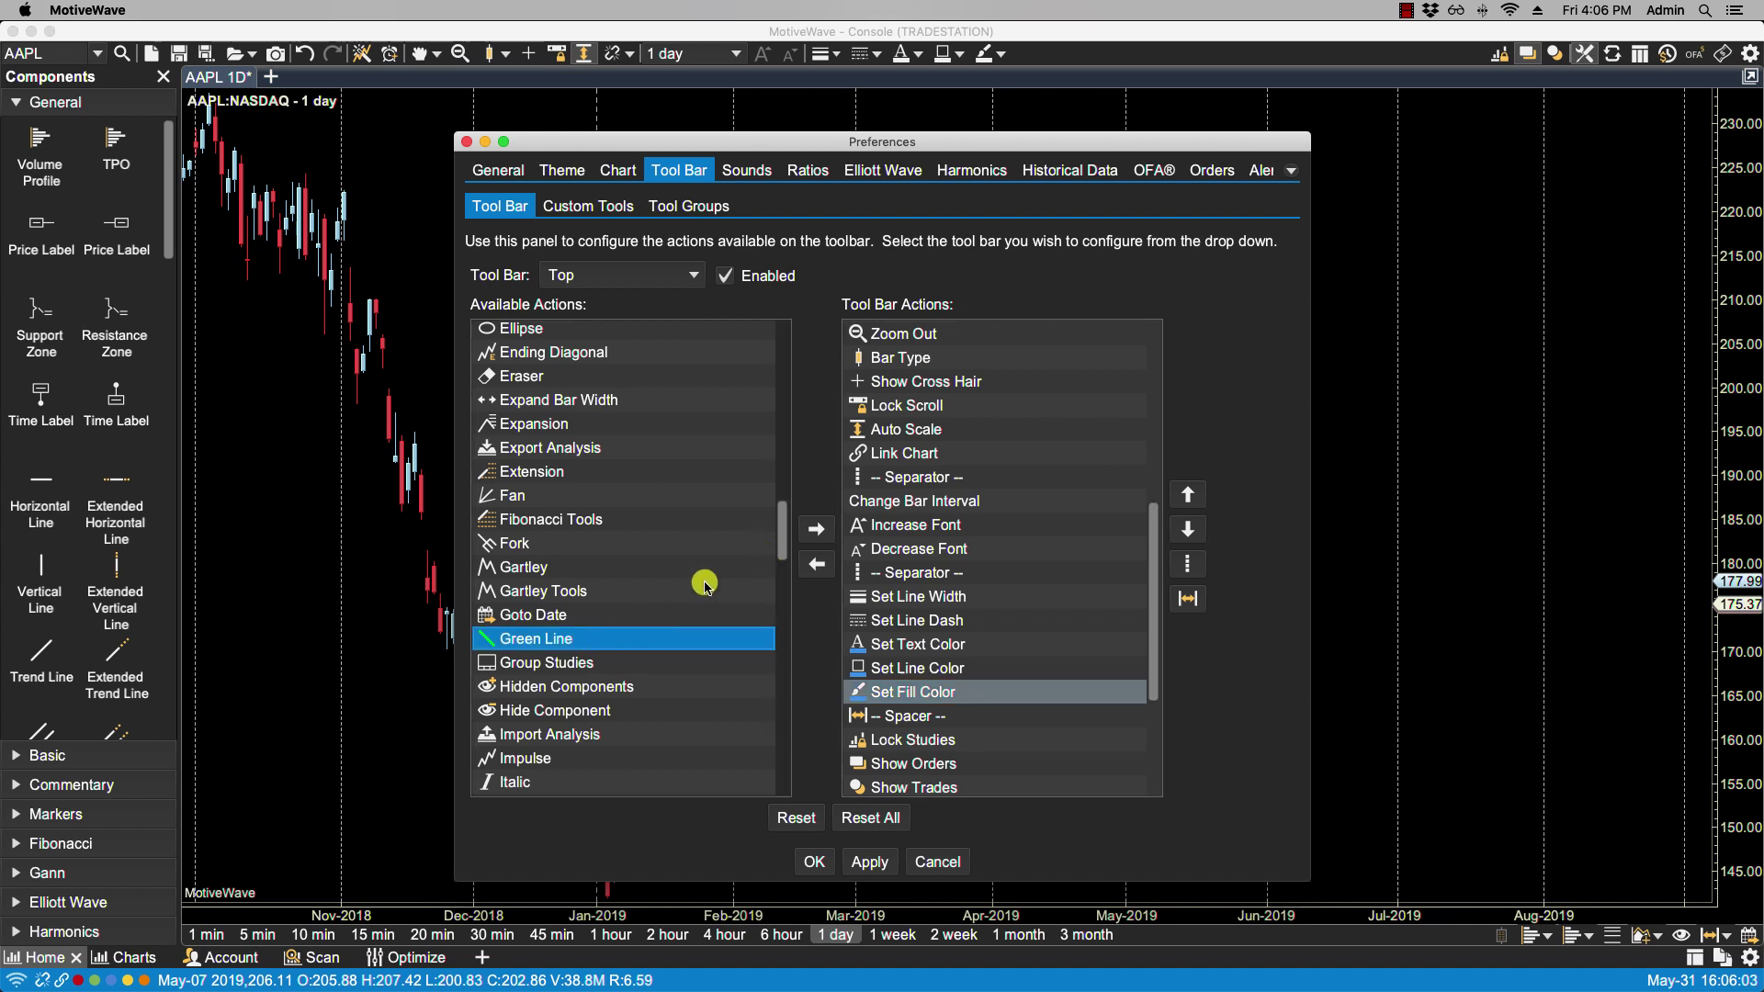
{"action": "left_click_drag", "start_coordinate": [567, 643], "coordinate": [1000, 700]}
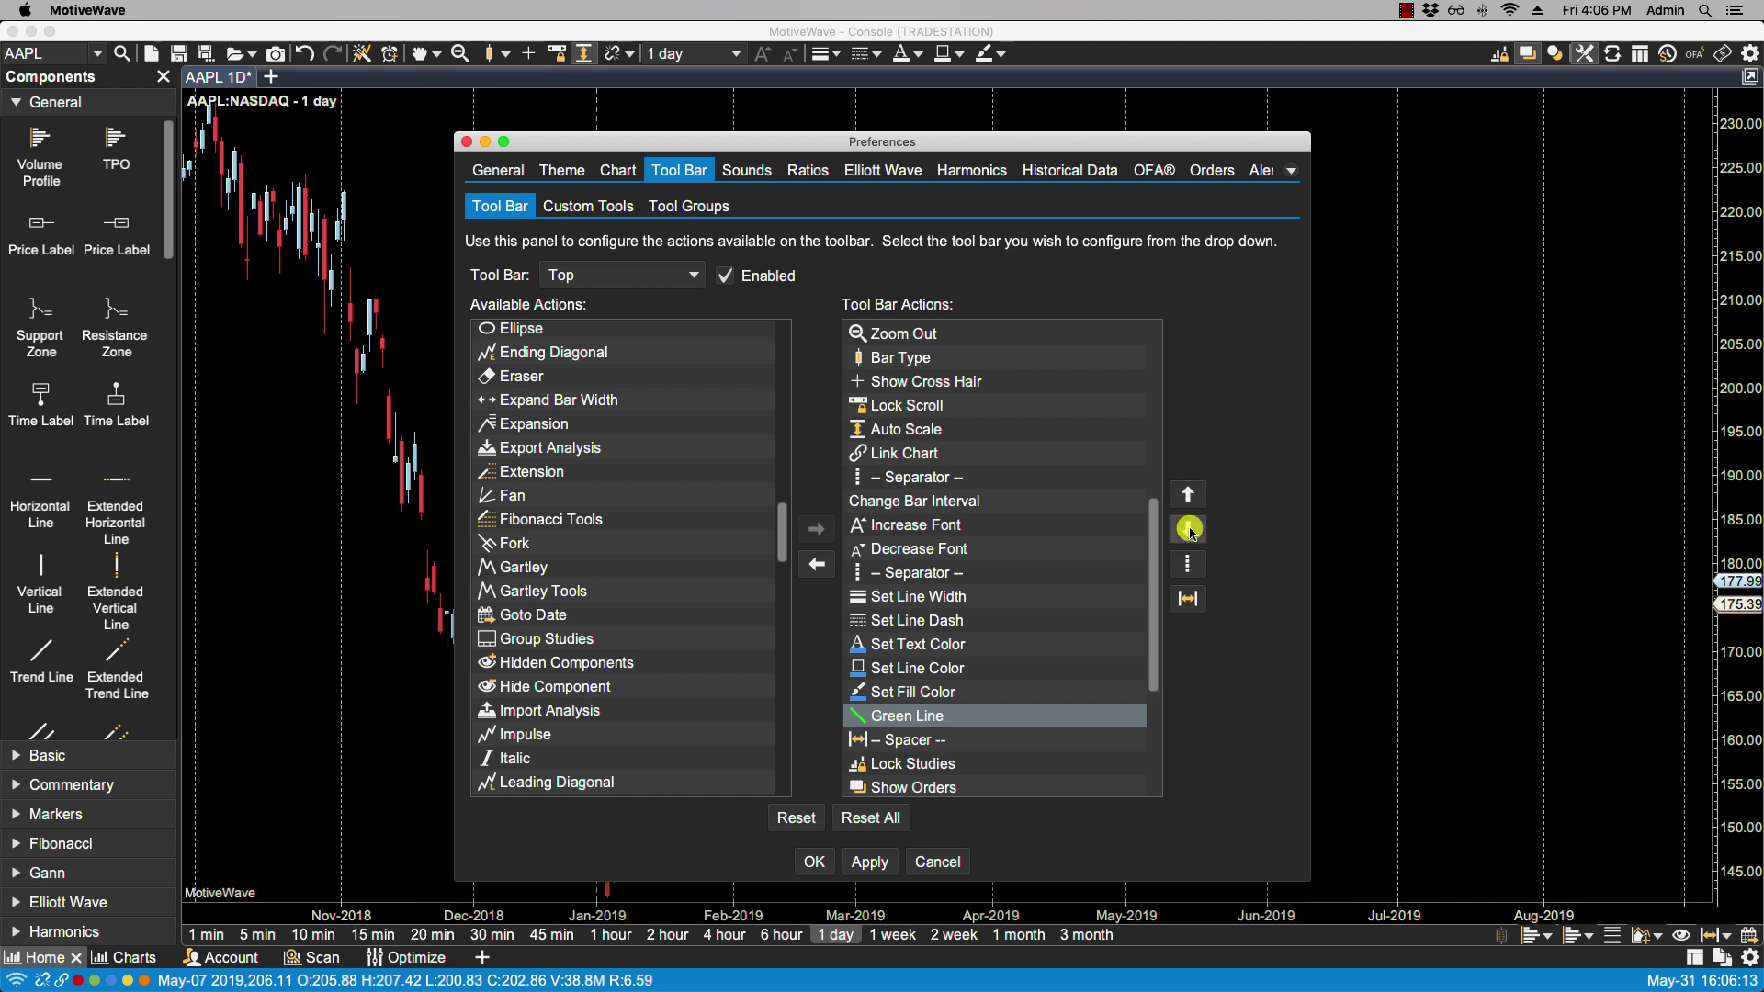
{"action": "left_click", "coordinate": [872, 864]}
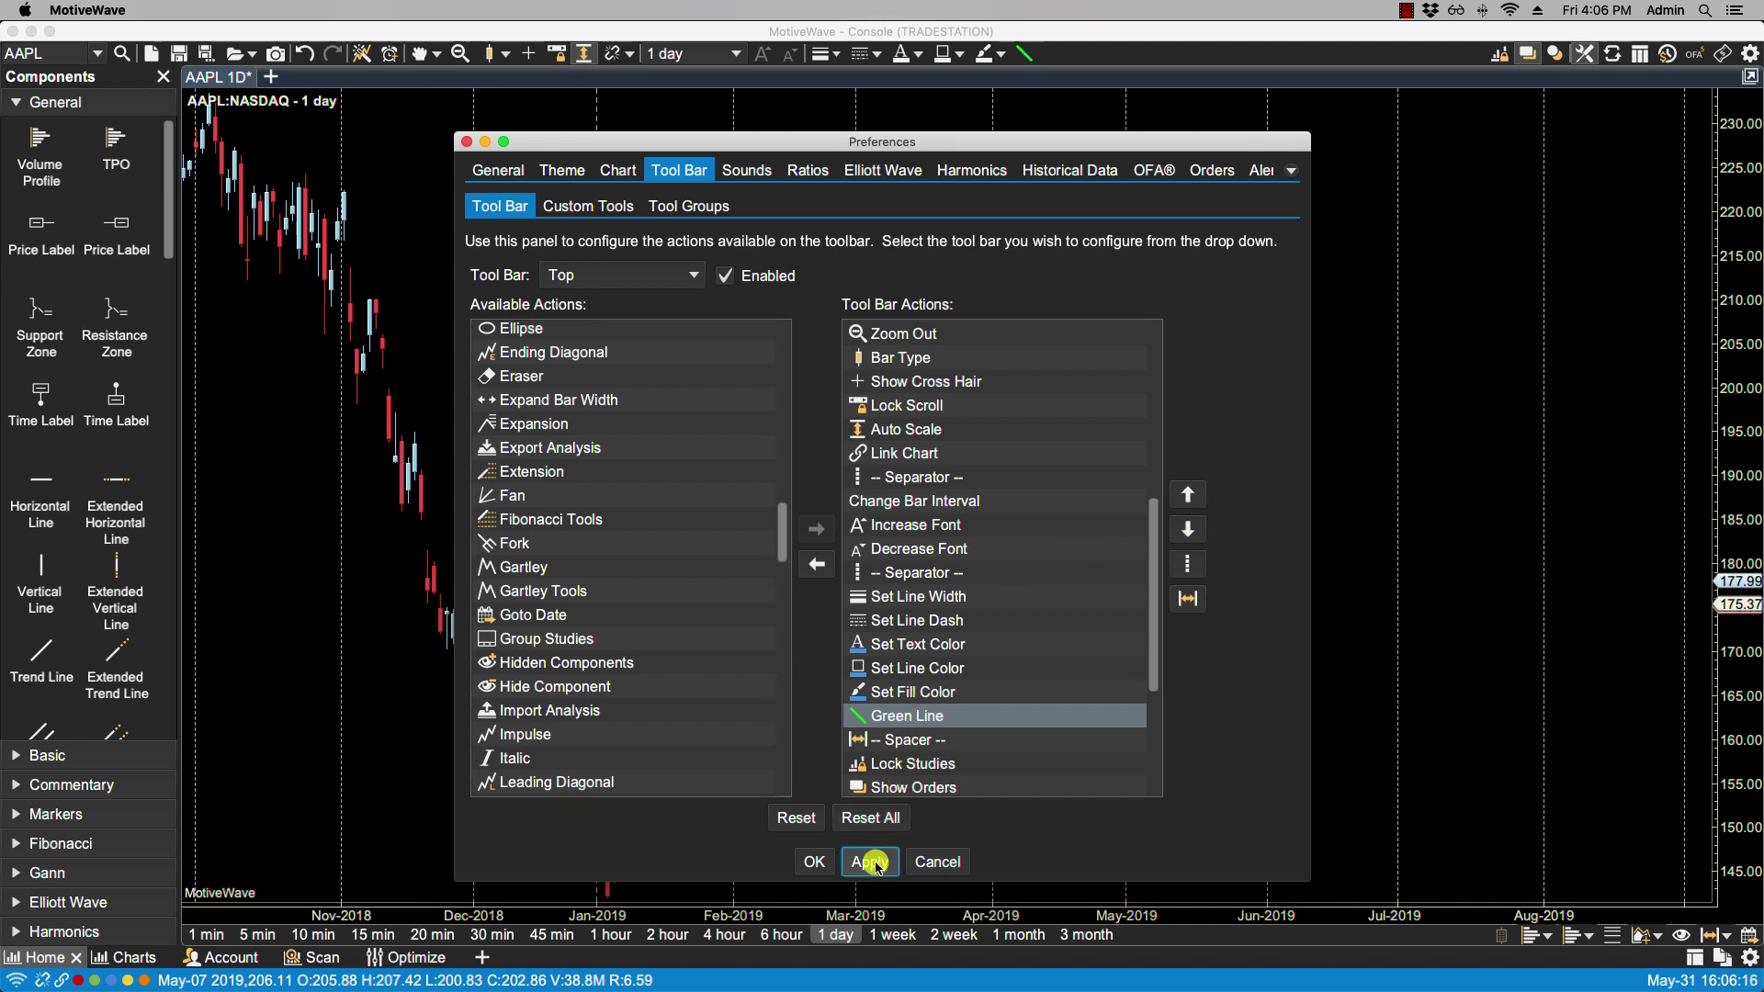
- Close Preferences and draw a Green Line trendline from the 142.00 January 2019 low to 214.98
{"action": "left_click", "coordinate": [816, 864]}
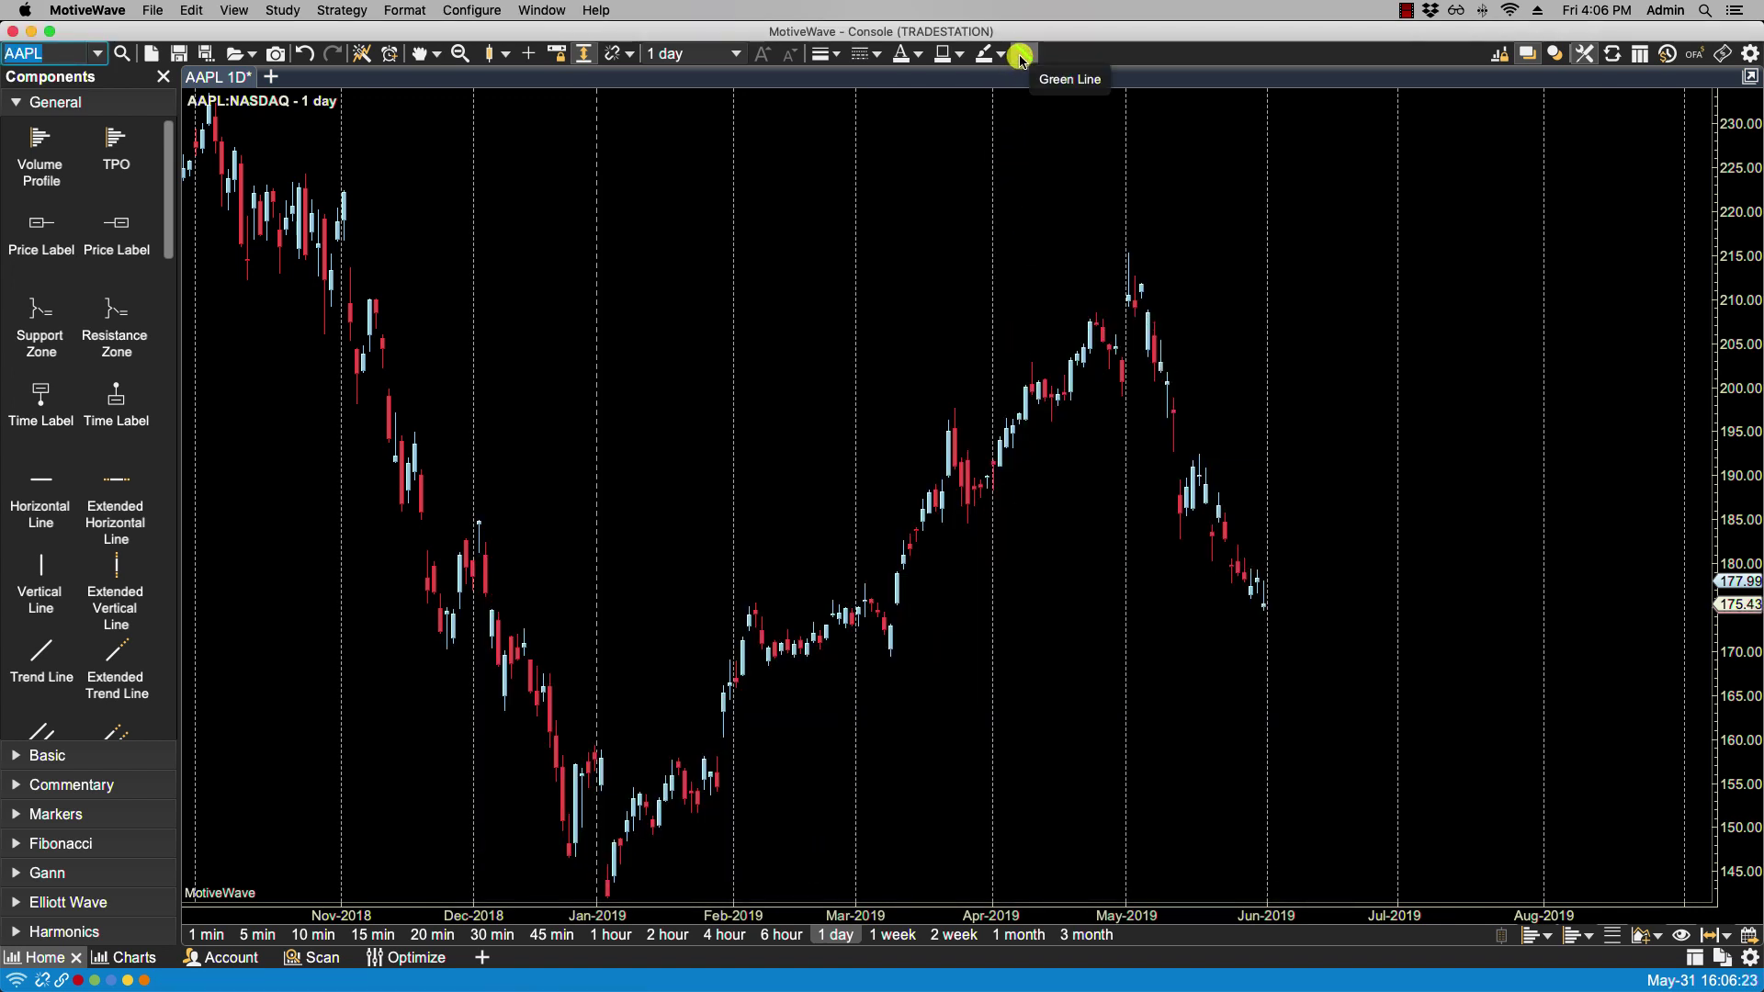
{"action": "left_click", "coordinate": [1021, 60]}
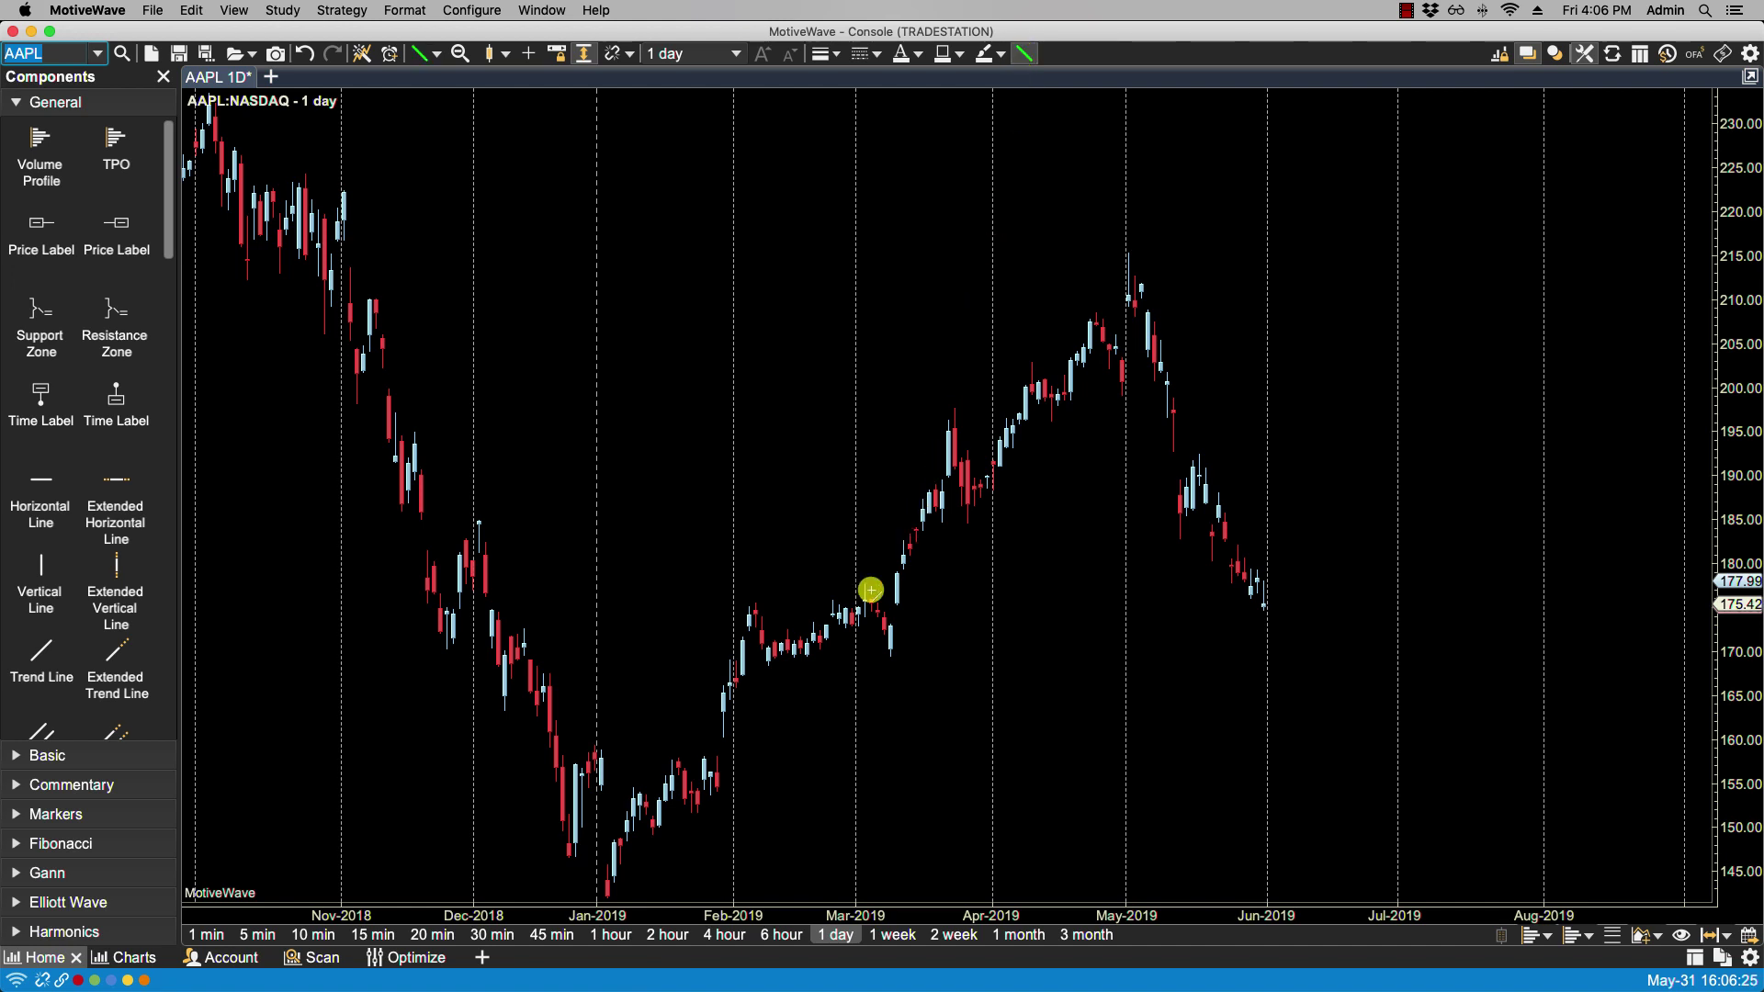
{"action": "left_click", "coordinate": [608, 896]}
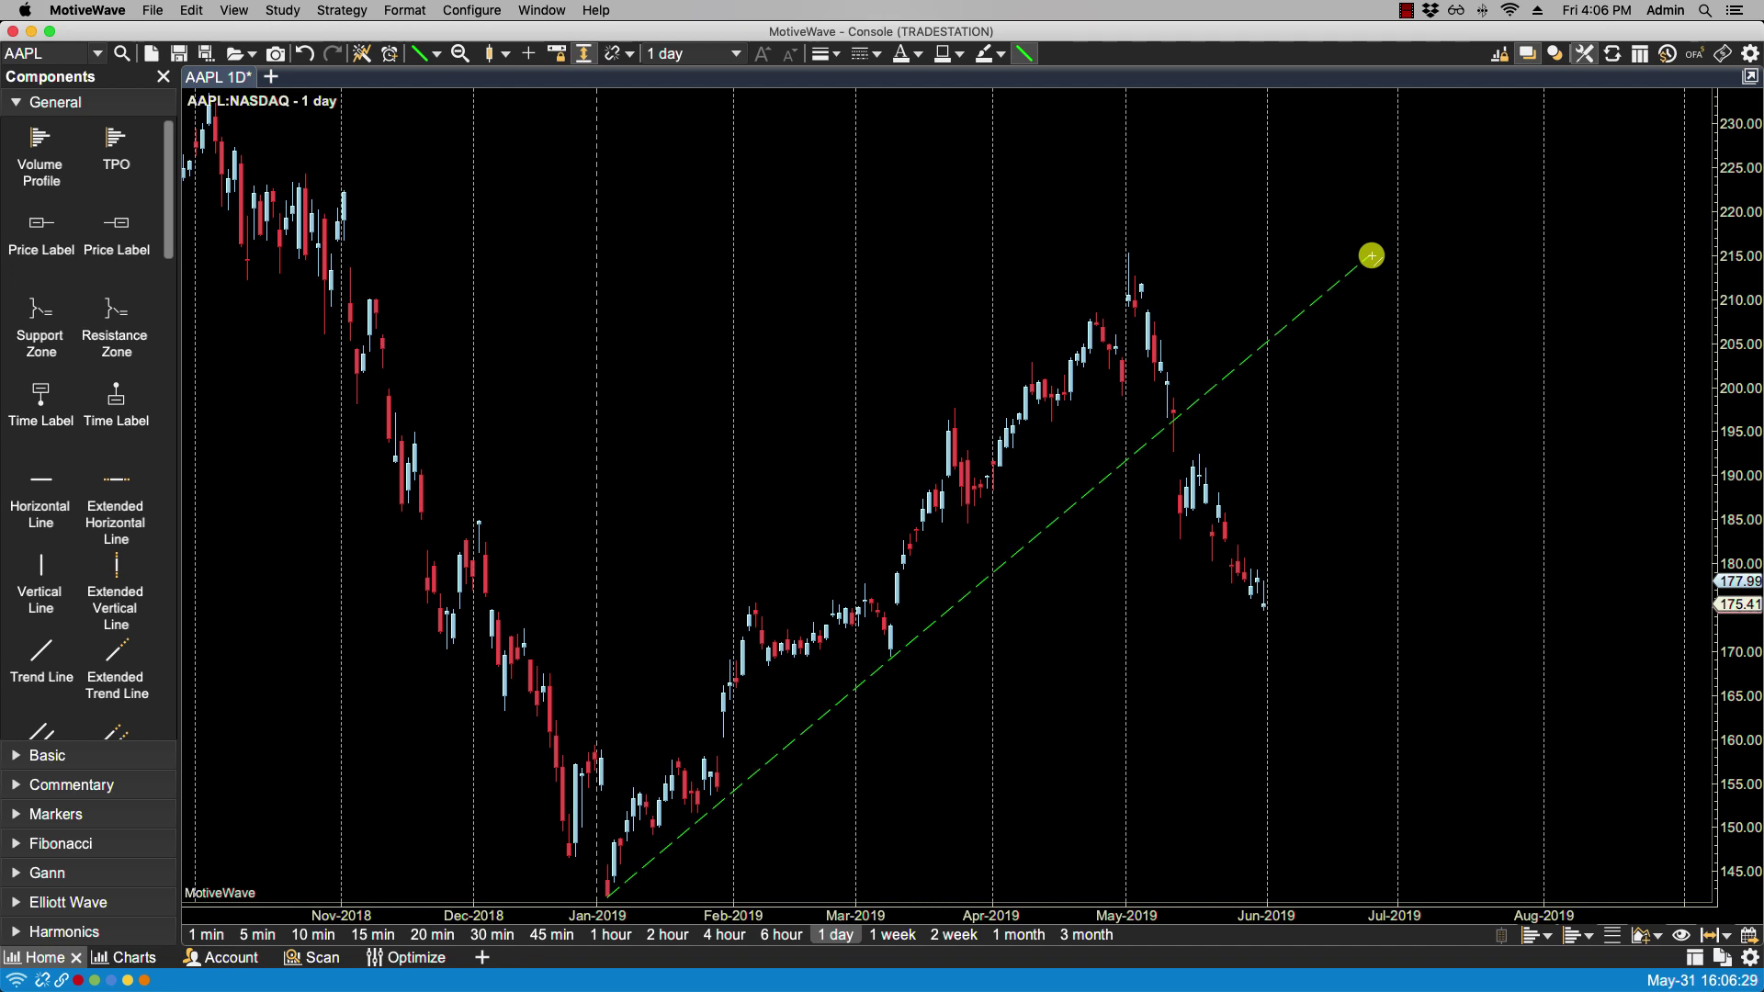
{"action": "left_click", "coordinate": [1370, 255]}
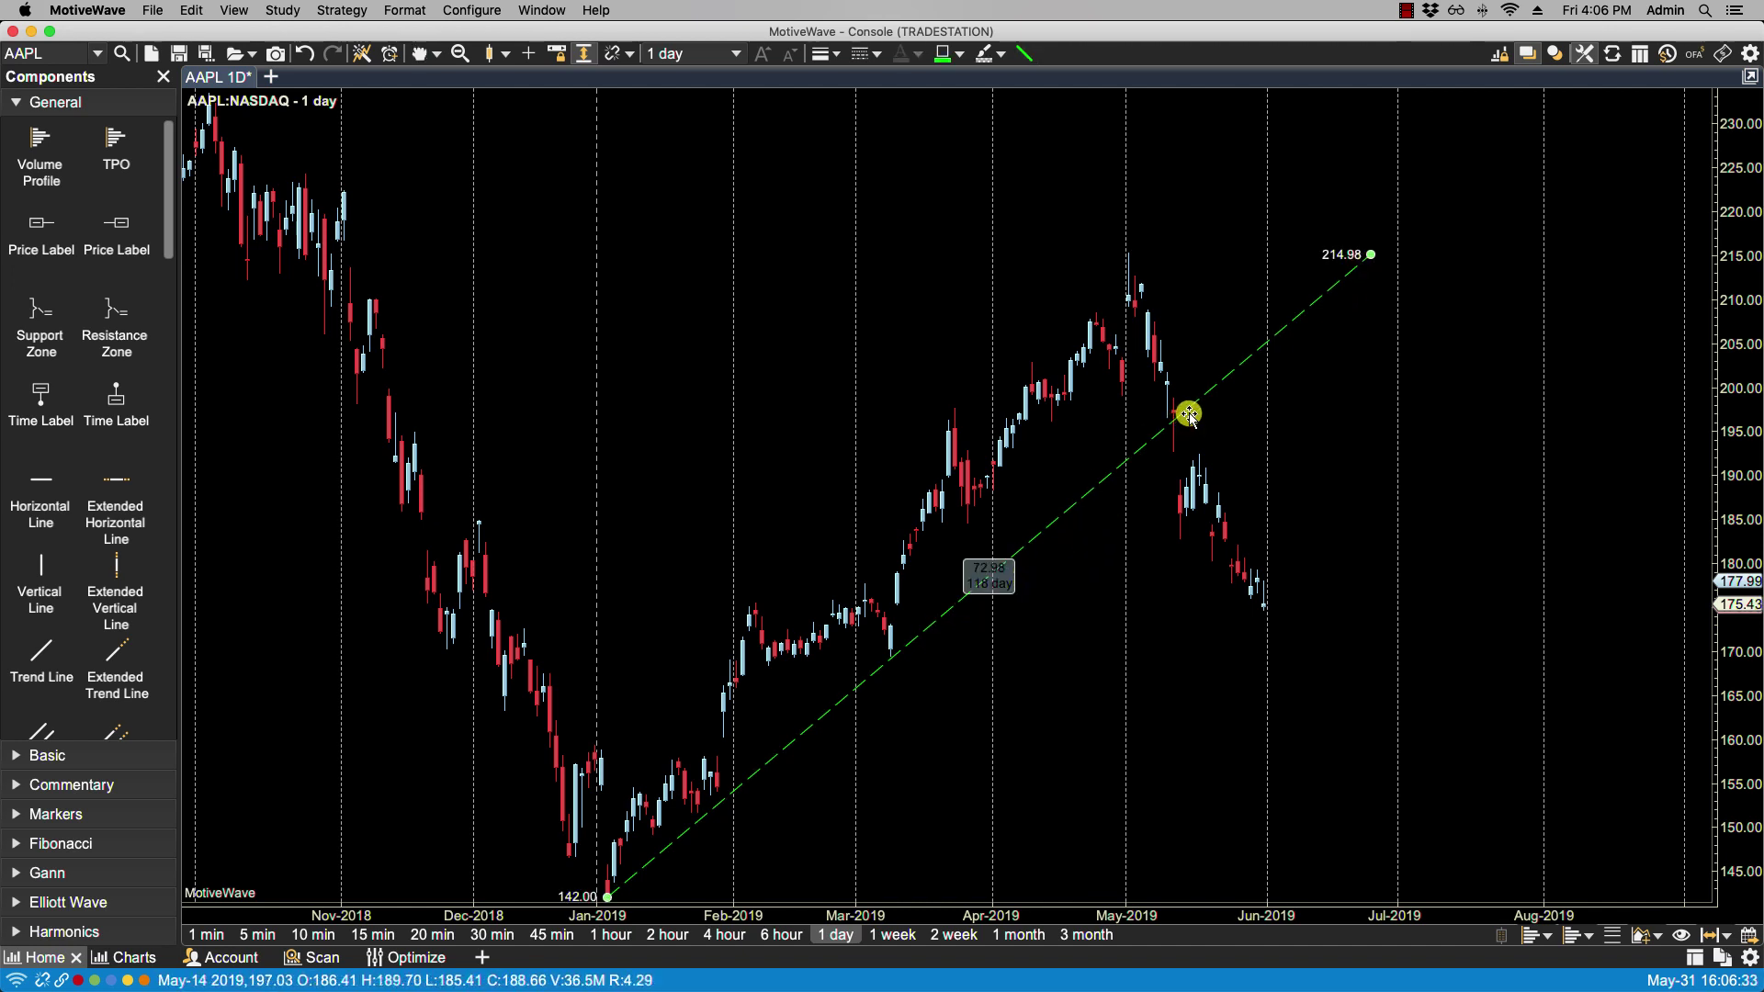
{"action": "mouse_move", "coordinate": [1189, 414]}
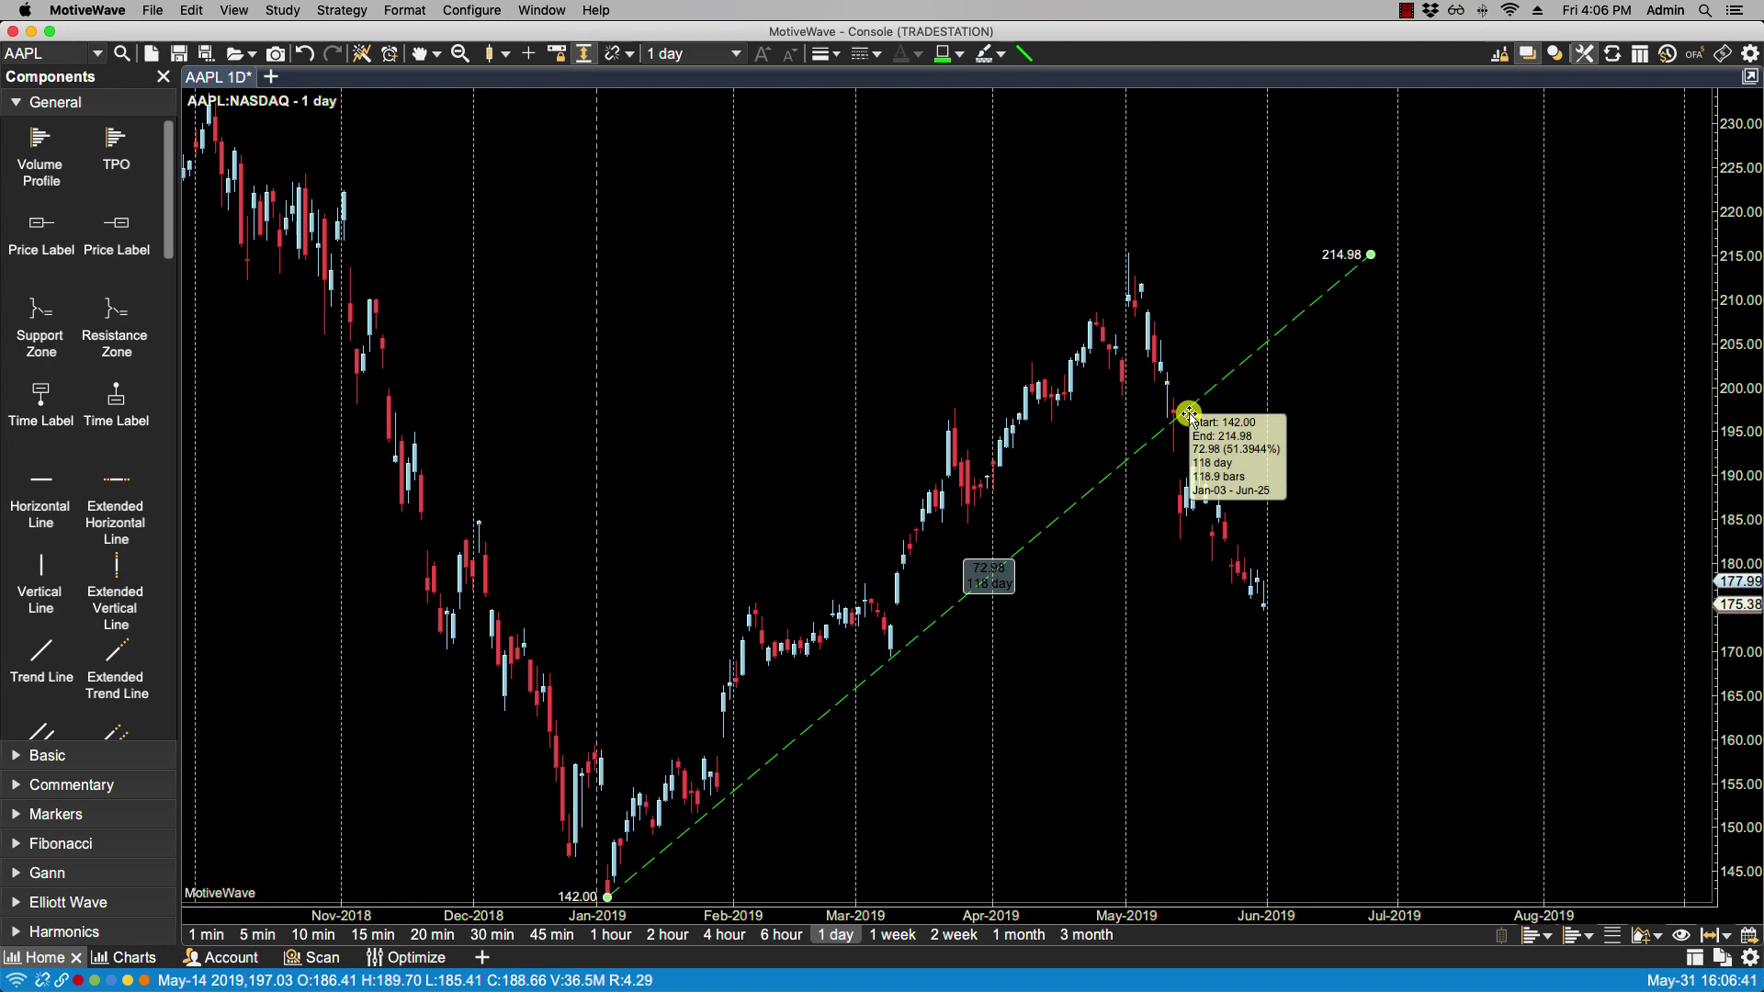